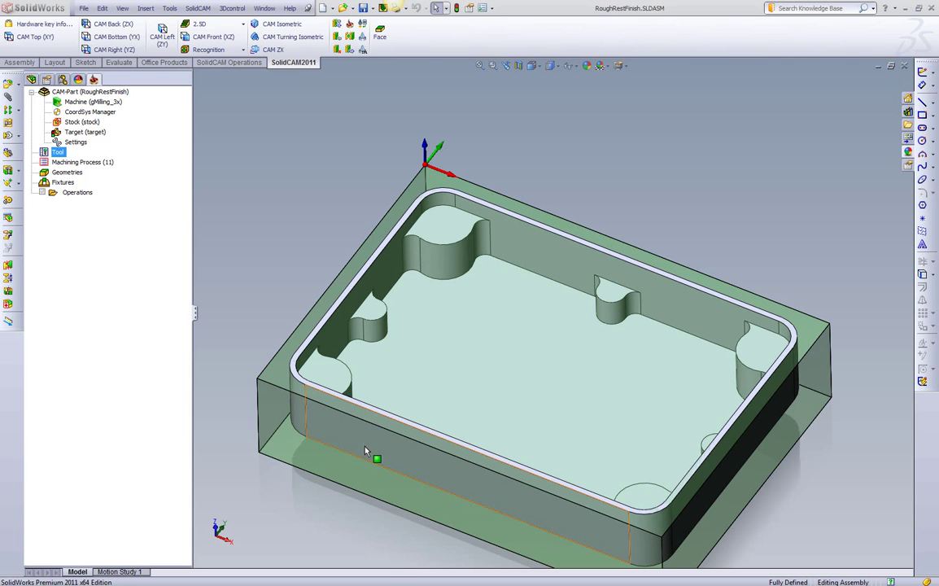
Step: Bring up the Add Operation menu from the Operations item in the CAM tree
right_click(74, 195)
Step: Create a 2D iMachining operation and auto-chain the pocket floor contour as its geometry
mouse_move(122, 197)
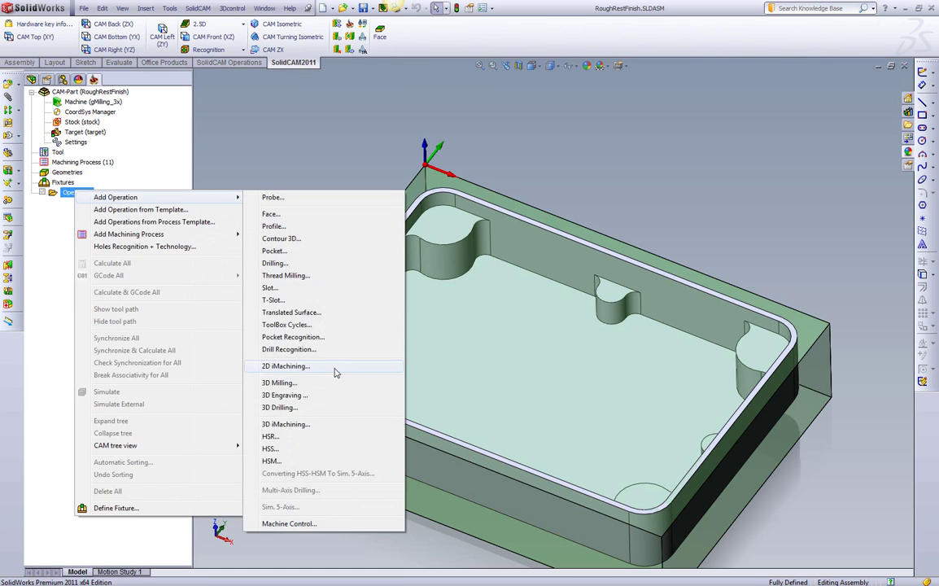
click(336, 372)
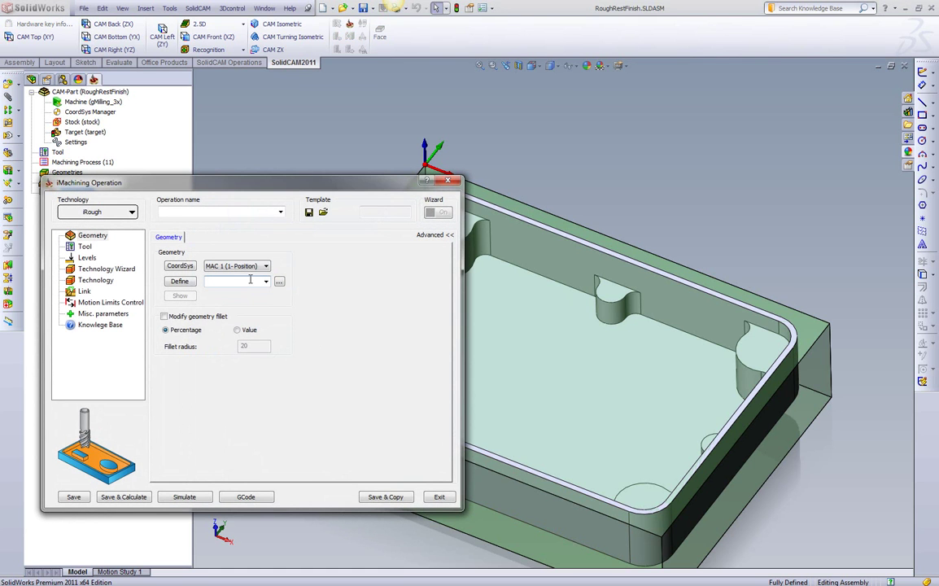
click(180, 282)
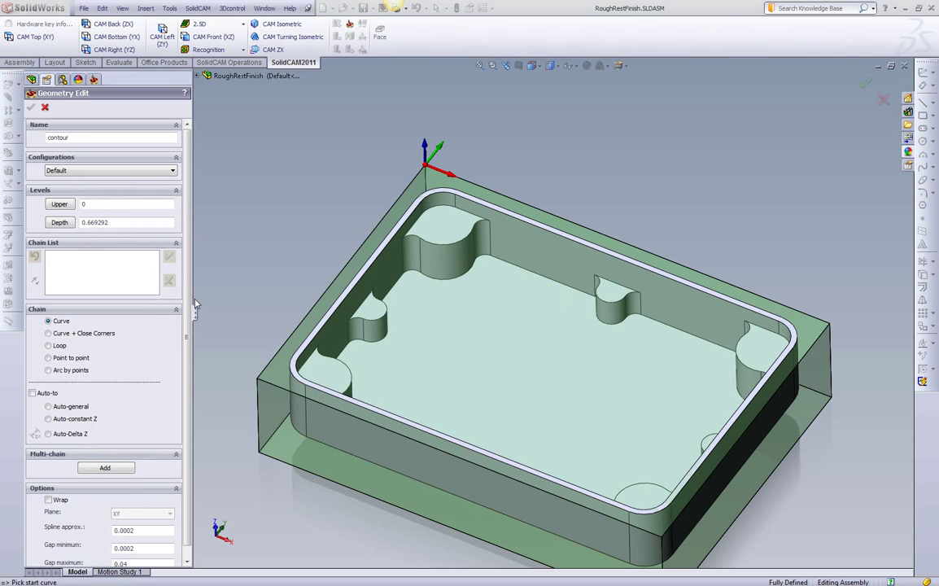
click(469, 279)
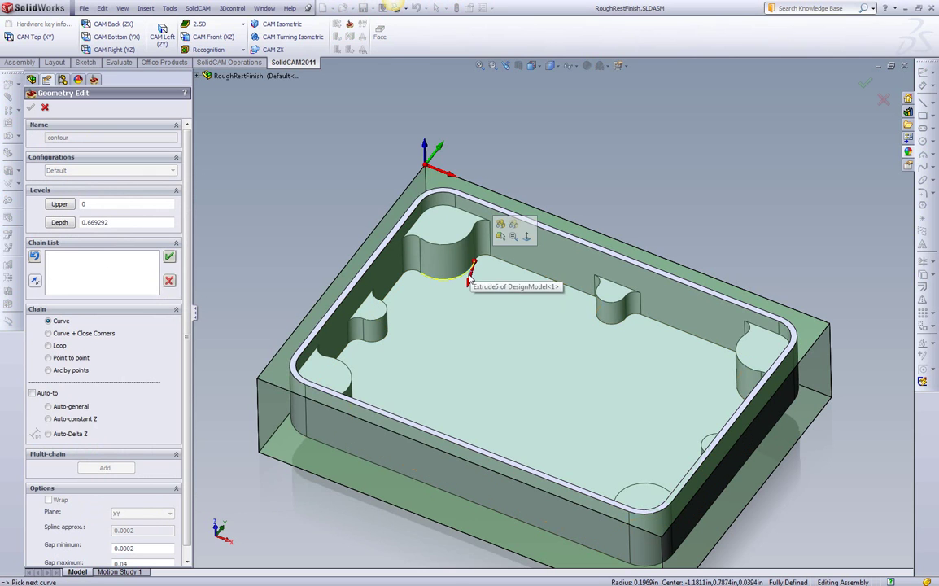
click(88, 420)
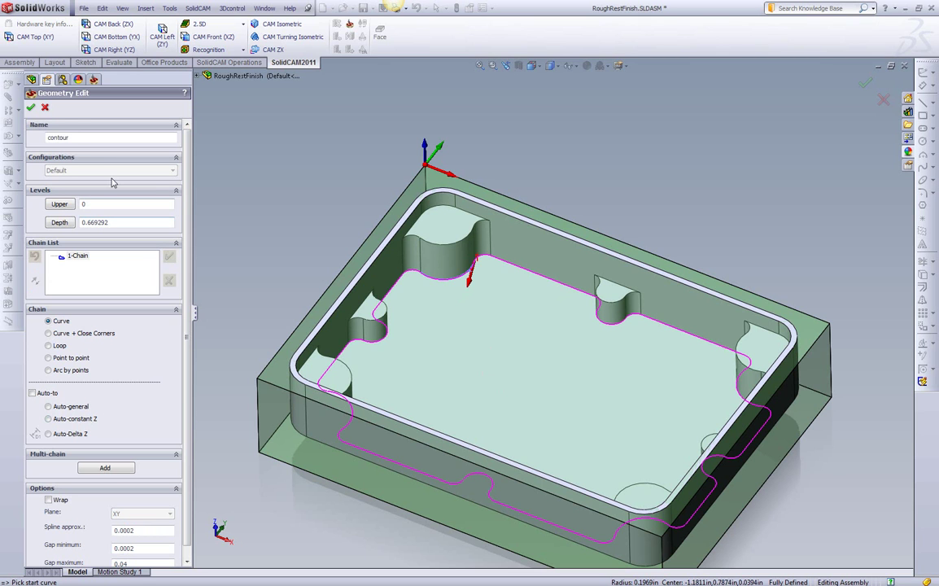
Step: Set the contour depth from the pocket floor (0.433) and name the geometry 'Pocket'
click(59, 223)
click(453, 337)
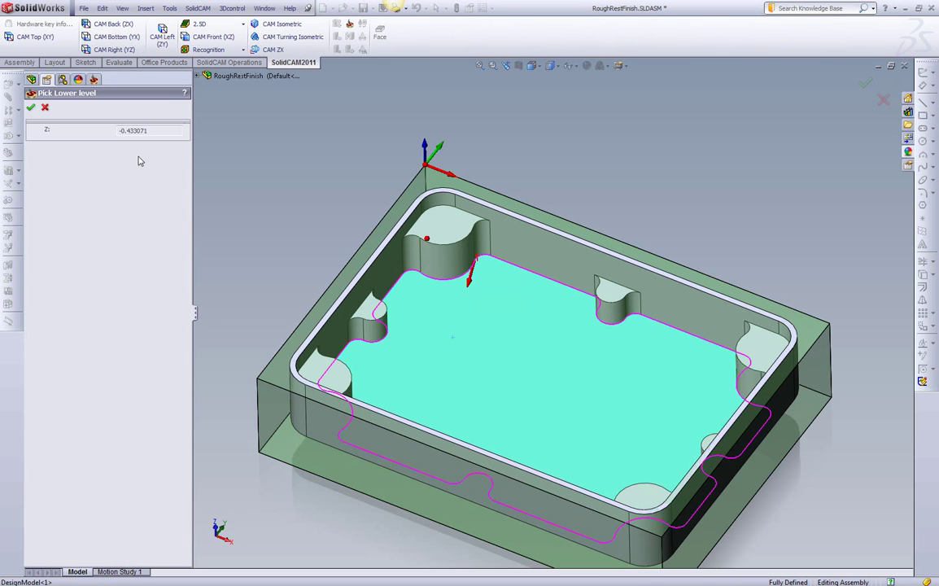
click(29, 105)
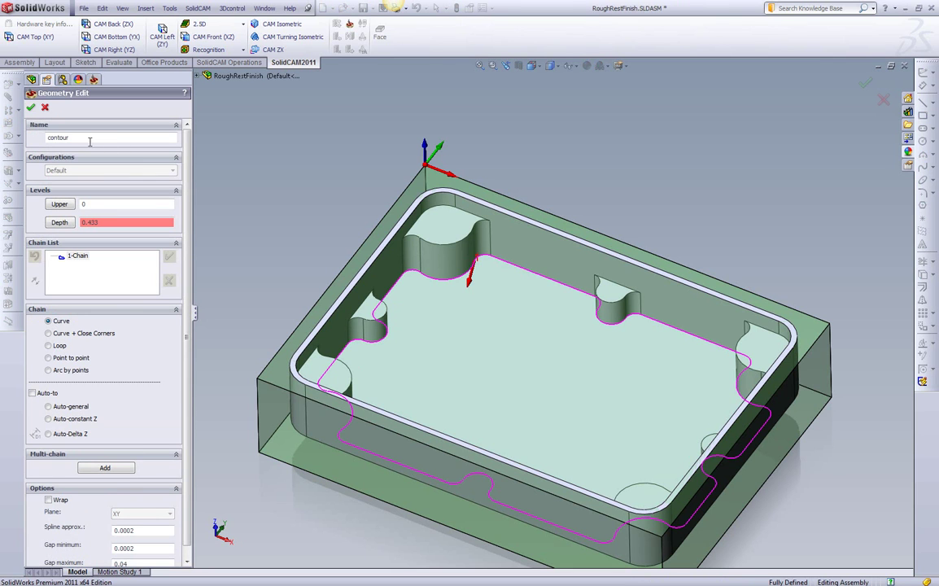
double_click(88, 138)
text(Pocket)
click(30, 106)
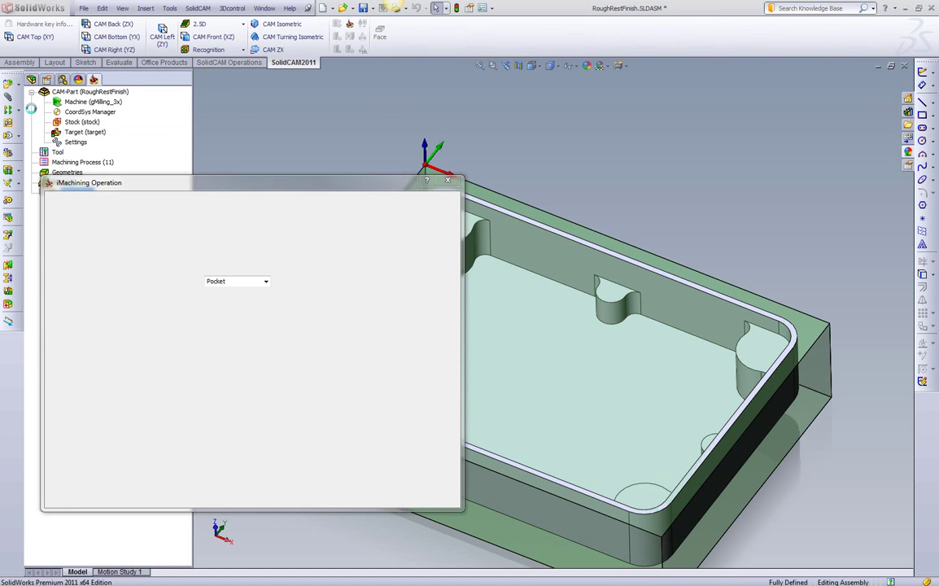
Step: Assign tool 1, the 0.25-inch end mill, to iRough_Pocket and calculate its toolpath
click(85, 246)
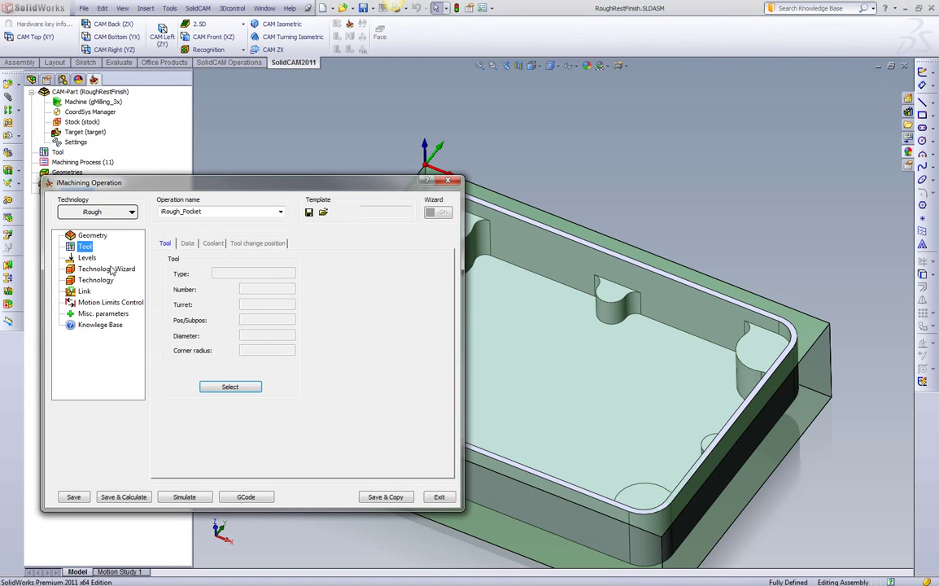
click(229, 387)
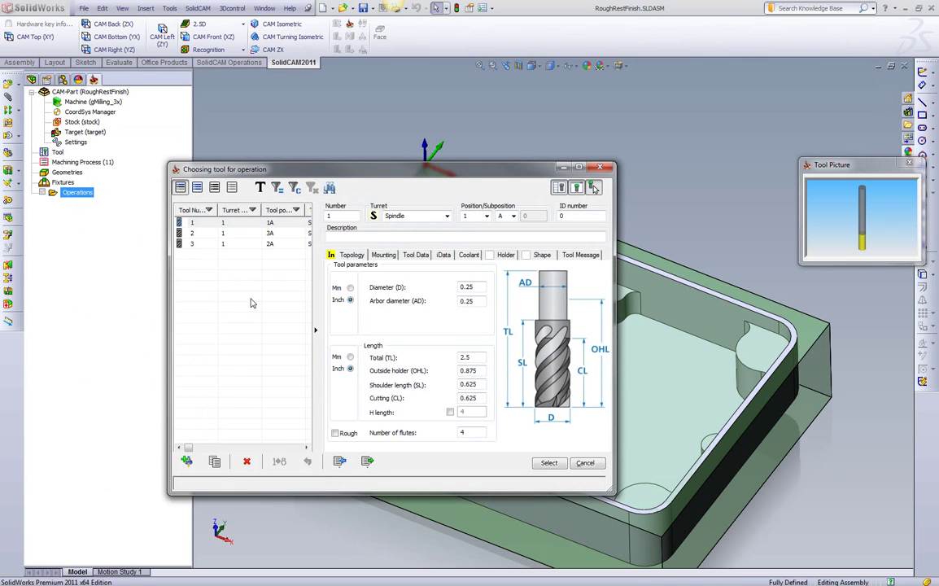
double_click(215, 225)
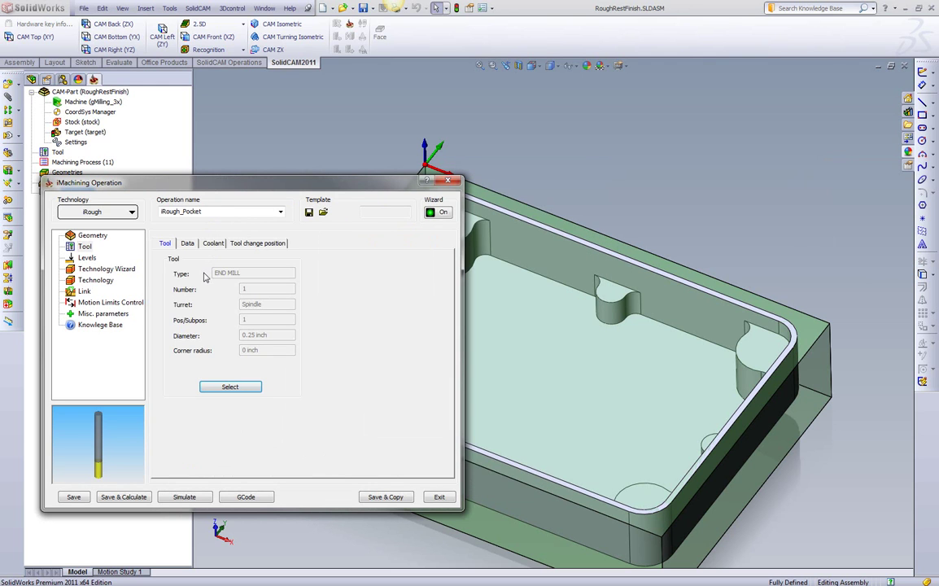
click(114, 270)
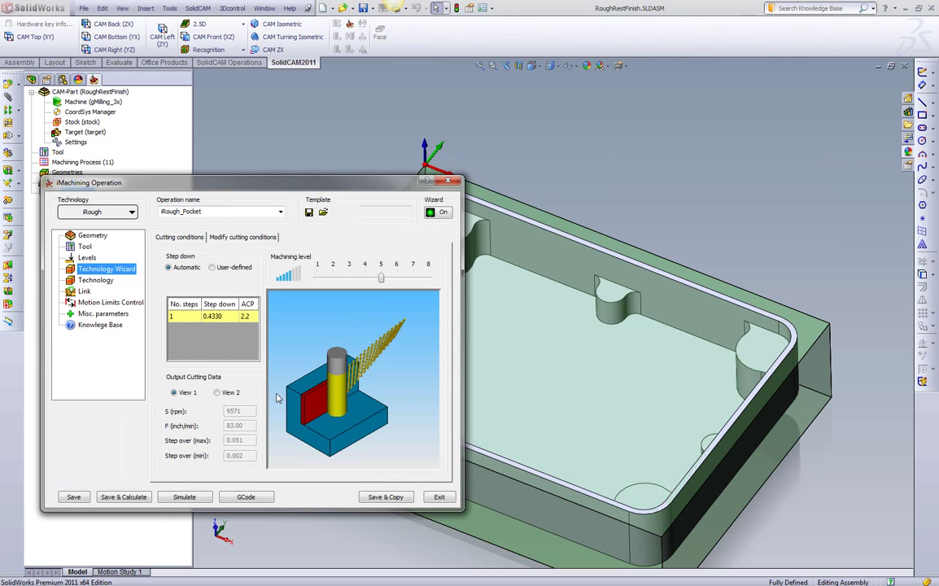
click(135, 497)
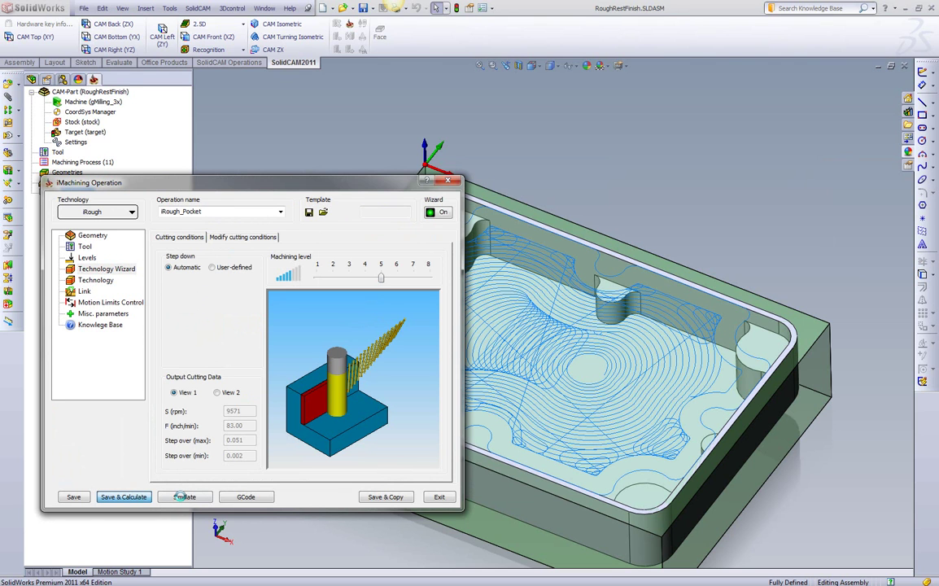
Step: Play the iRough_Pocket toolpath simulation over the part model in Host CAD
click(184, 497)
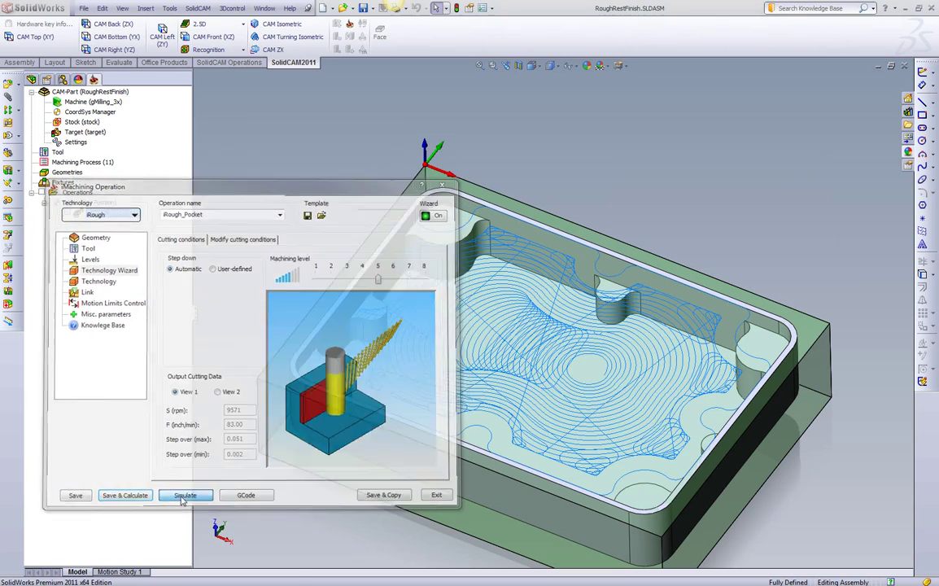
click(129, 461)
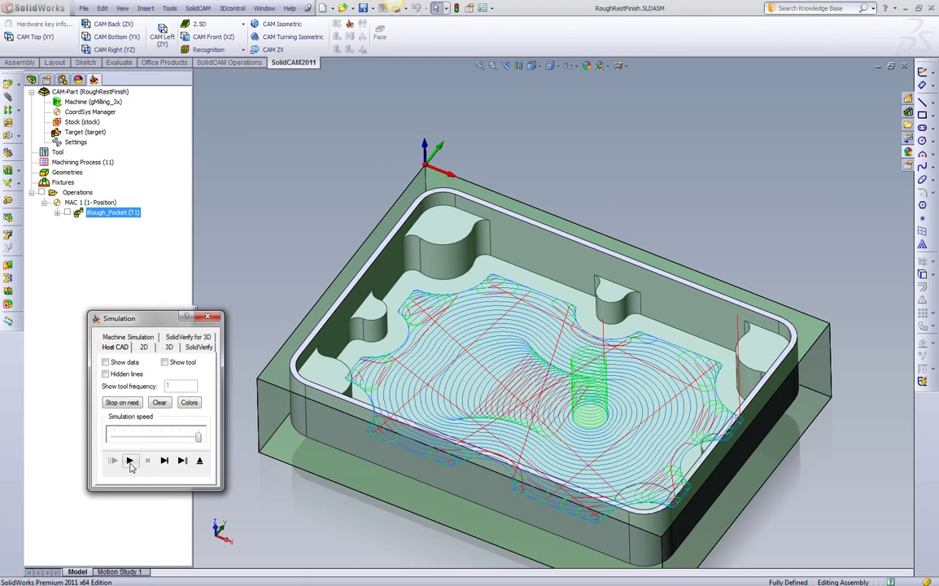
middle_drag(271, 449, 301, 504)
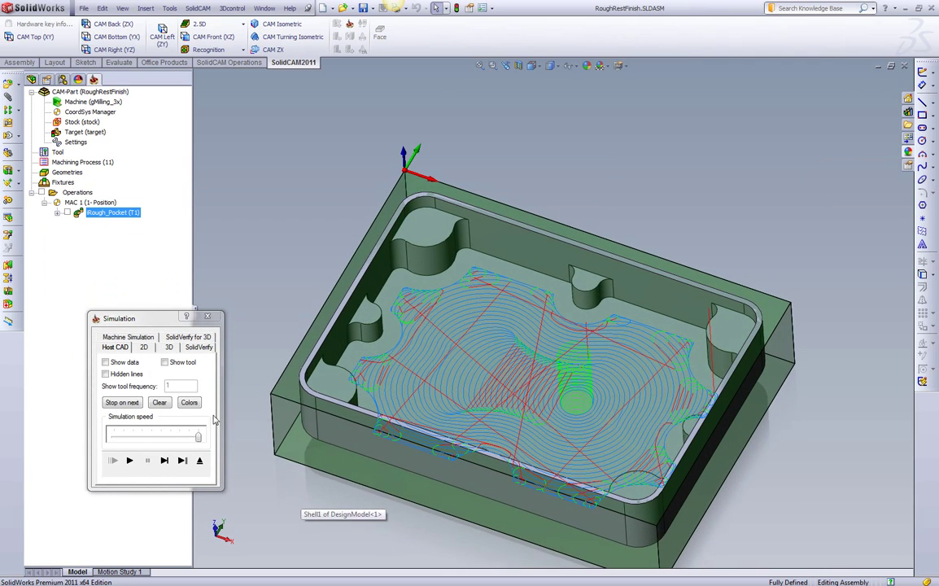
Step: Run SolidVerify on the stock, inspect the machined pocket closely, then close the simulation
click(197, 347)
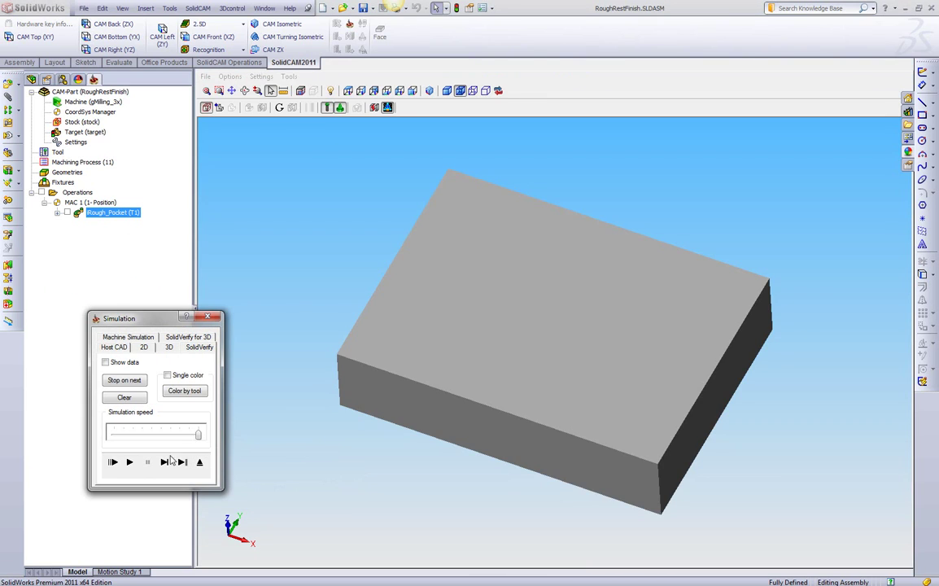
click(130, 462)
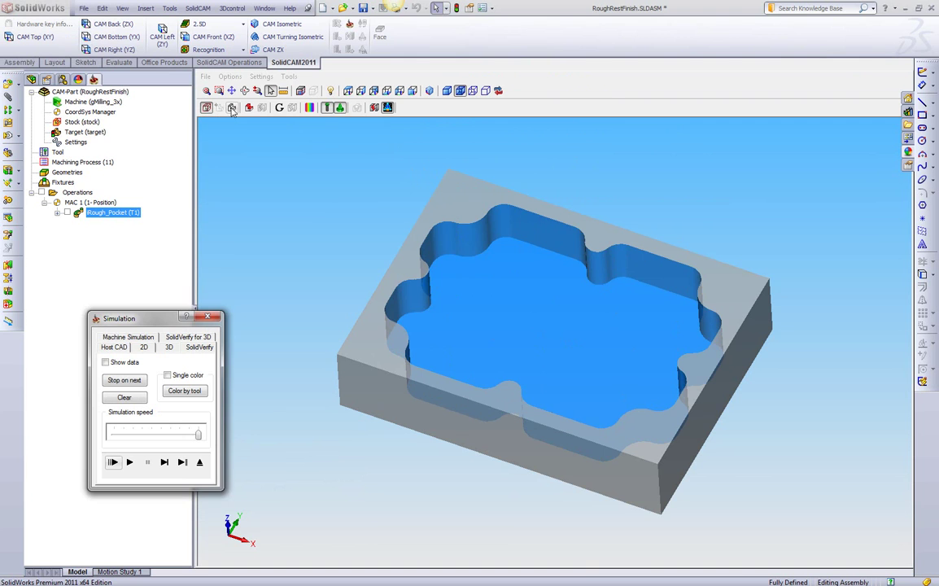
click(232, 109)
middle_drag(399, 296, 397, 350)
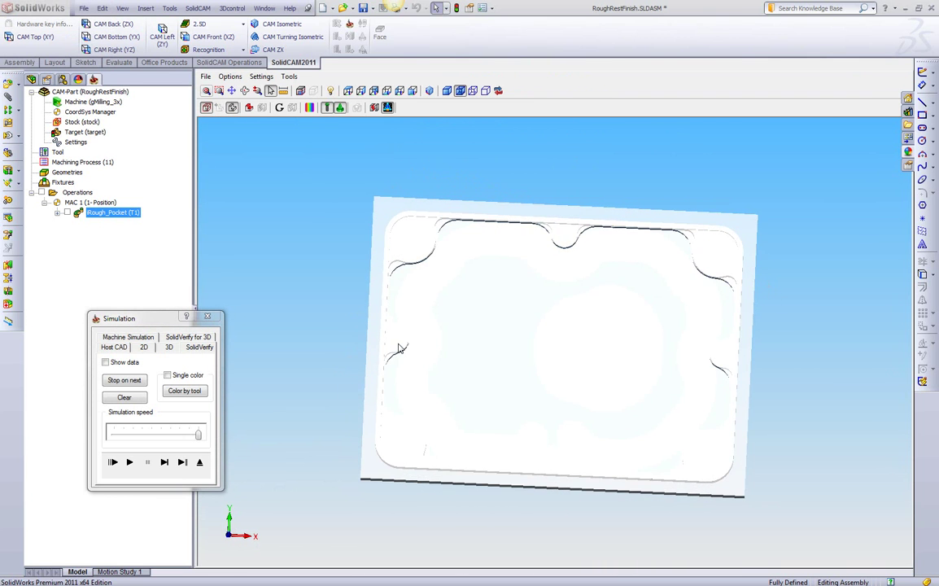
scroll(442, 279, down, 3)
middle_drag(442, 279, 516, 324)
scroll(363, 392, up, 5)
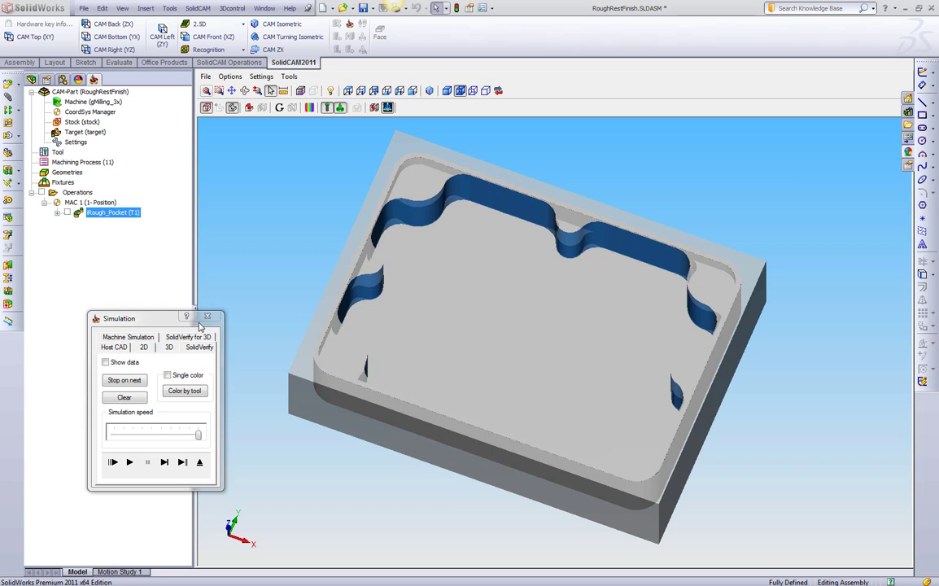
click(207, 316)
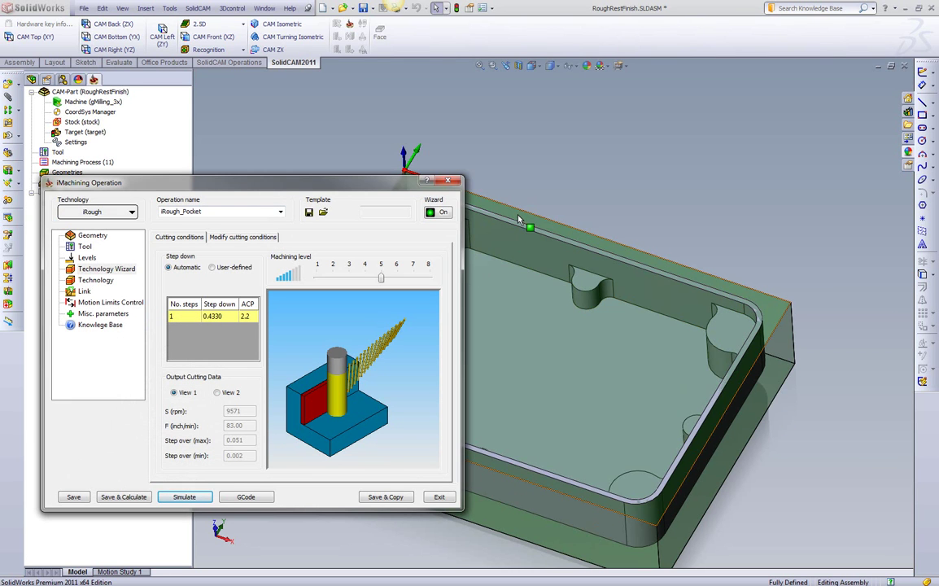
Step: Copy the roughing operation and change the copy's technology to iRest rest roughing
middle_drag(458, 308, 515, 216)
key(ctrl+7)
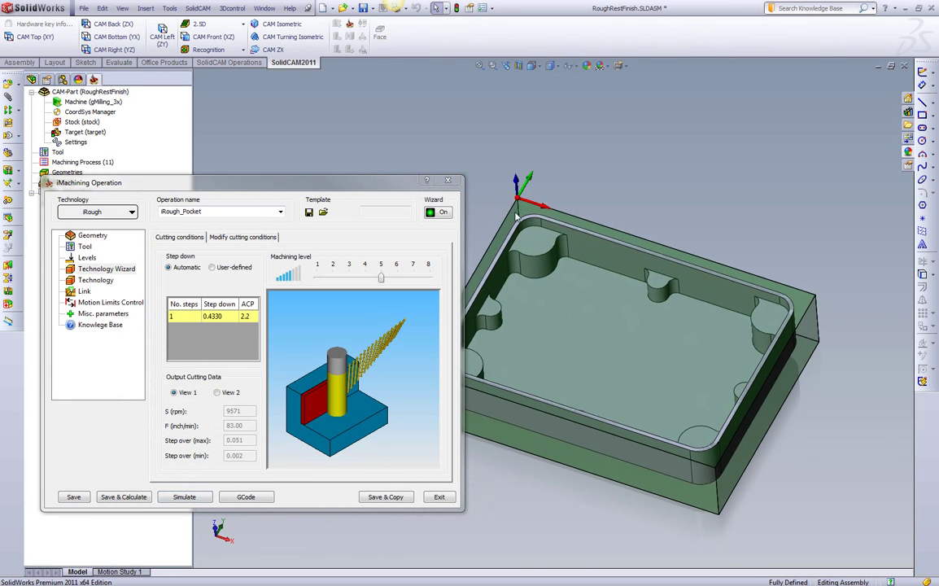
click(388, 499)
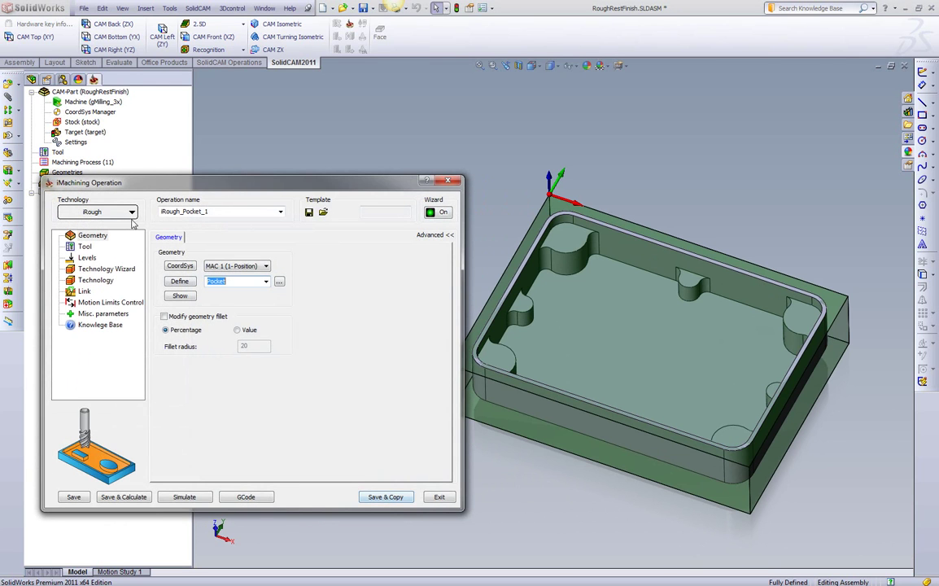
click(120, 211)
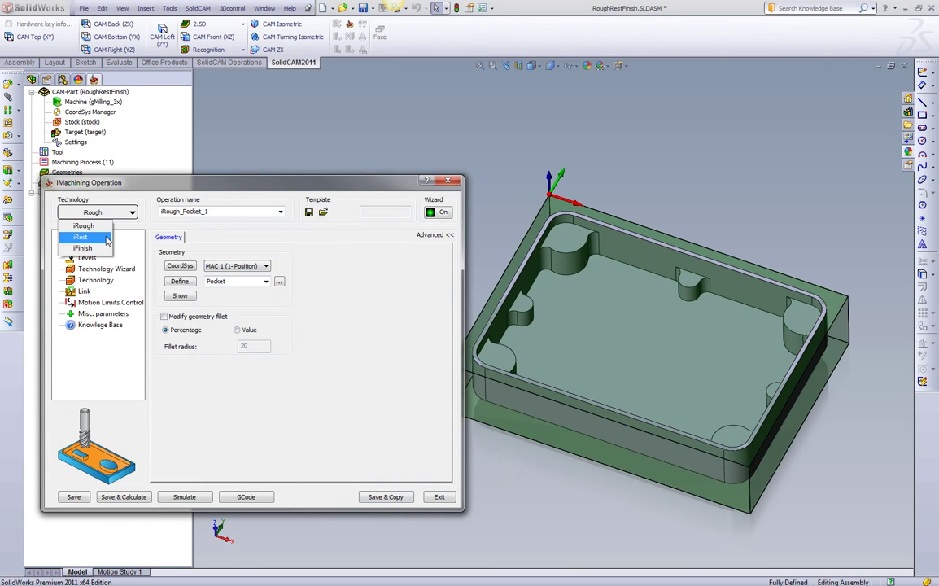
click(107, 238)
Step: Assign tool 2 to iRest_Pocket, accept the wall recalculation, and calculate the rest toolpath
click(85, 246)
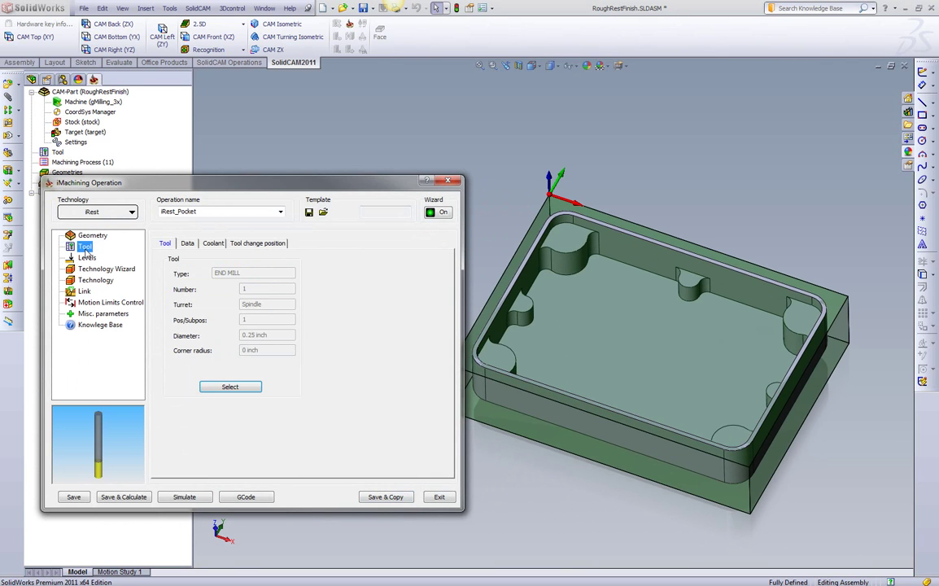
click(245, 387)
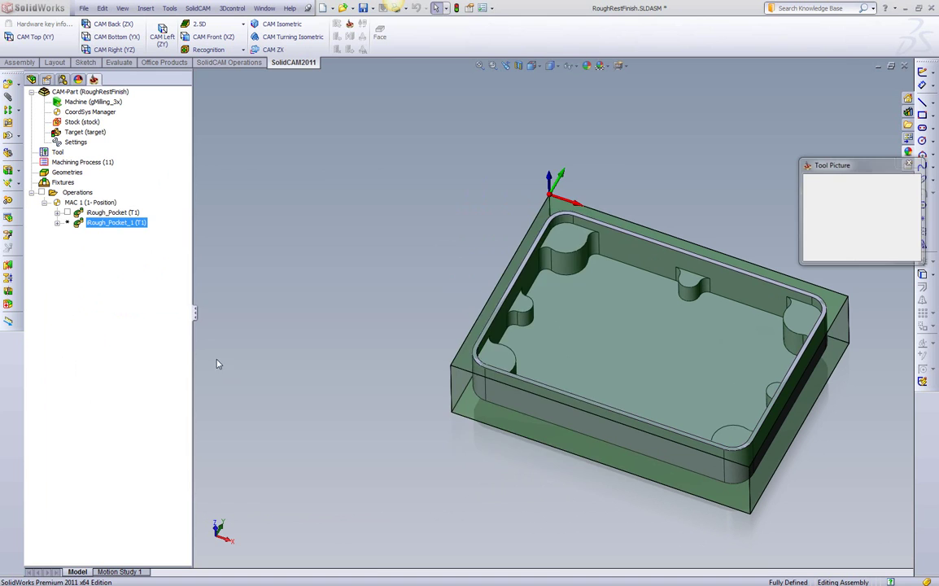
double_click(245, 235)
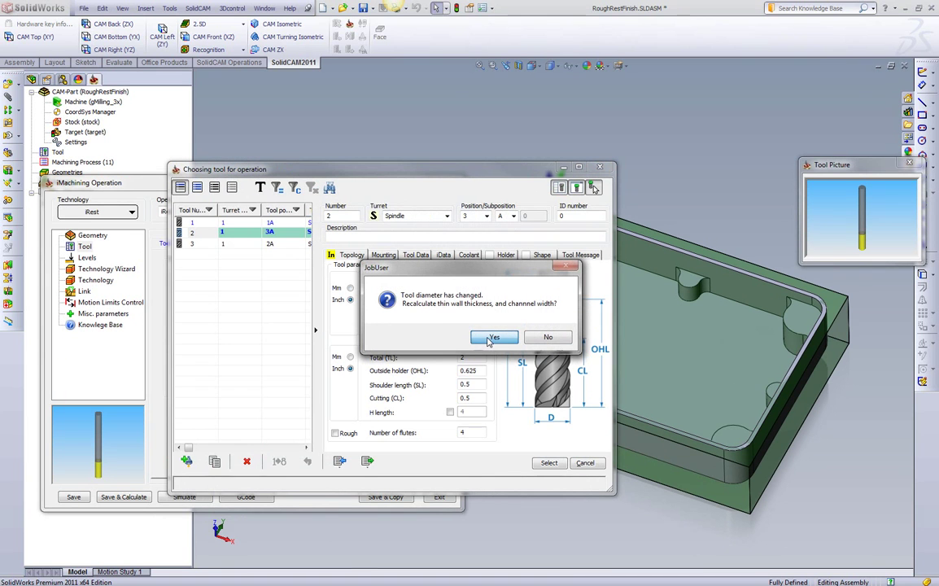
click(492, 339)
click(106, 270)
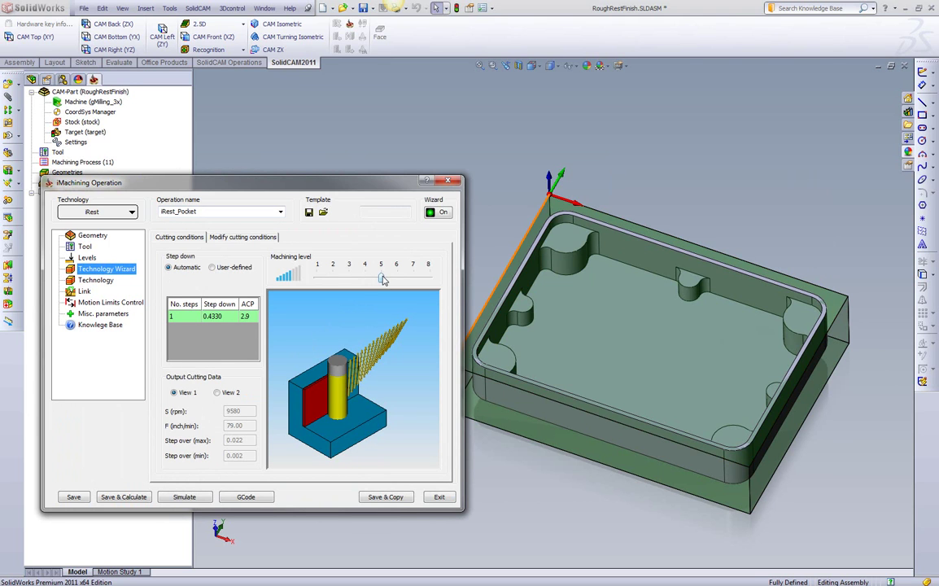
click(141, 501)
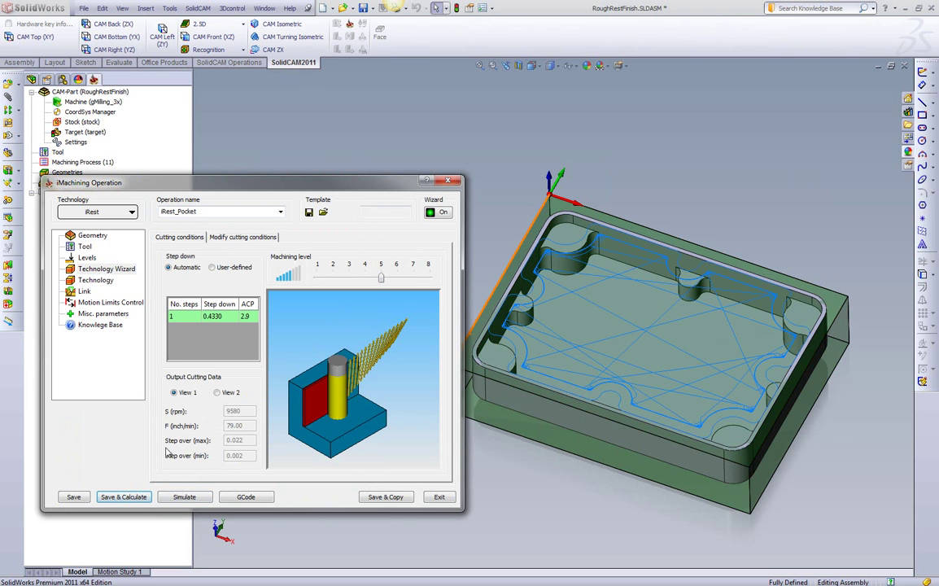
click(183, 499)
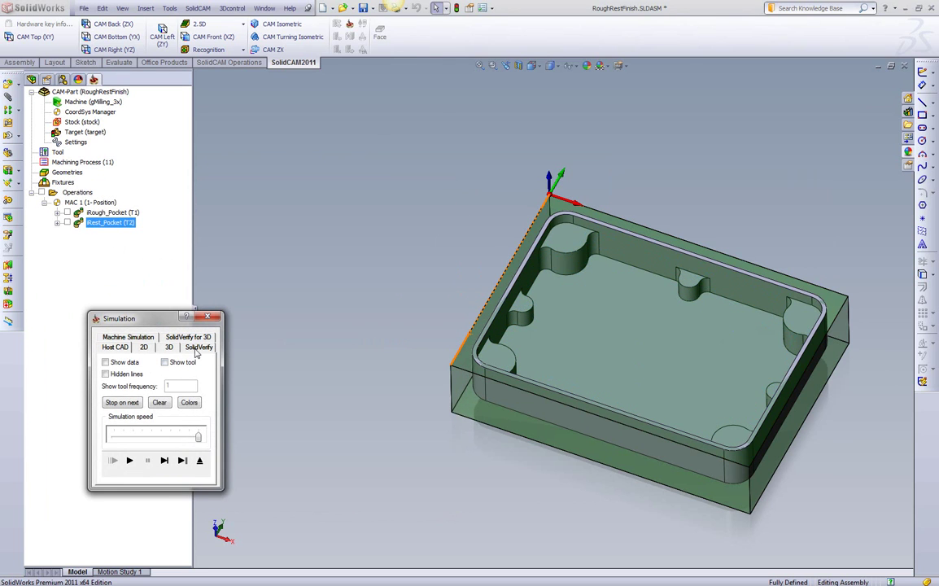
Step: Run the iRest_Pocket SolidVerify cut, slowing it down then returning to full speed
click(198, 347)
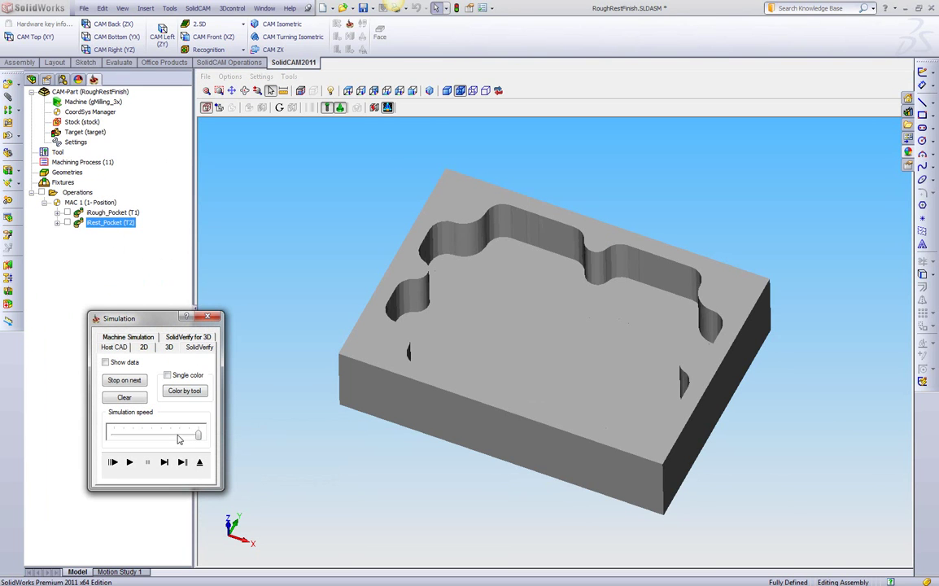
click(179, 436)
click(129, 463)
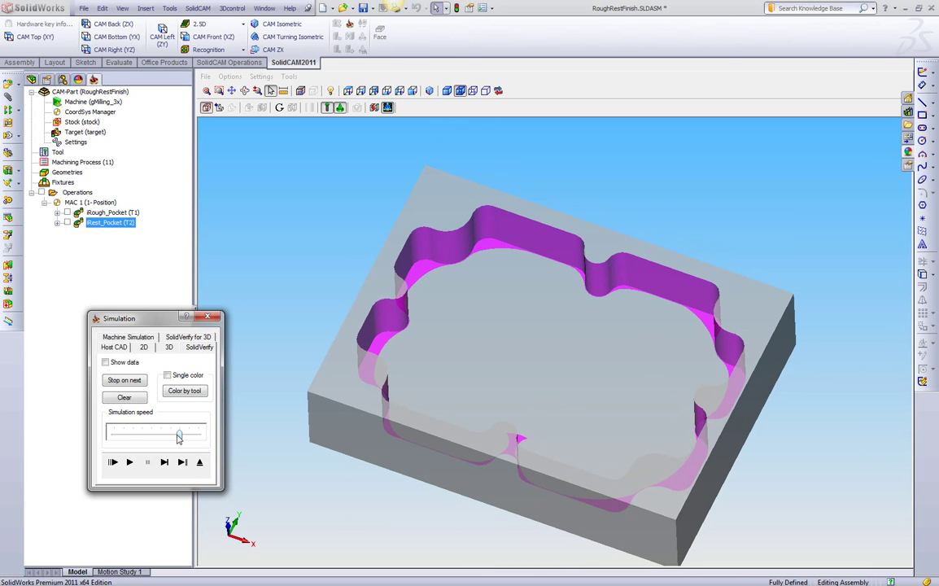
drag(179, 437, 114, 435)
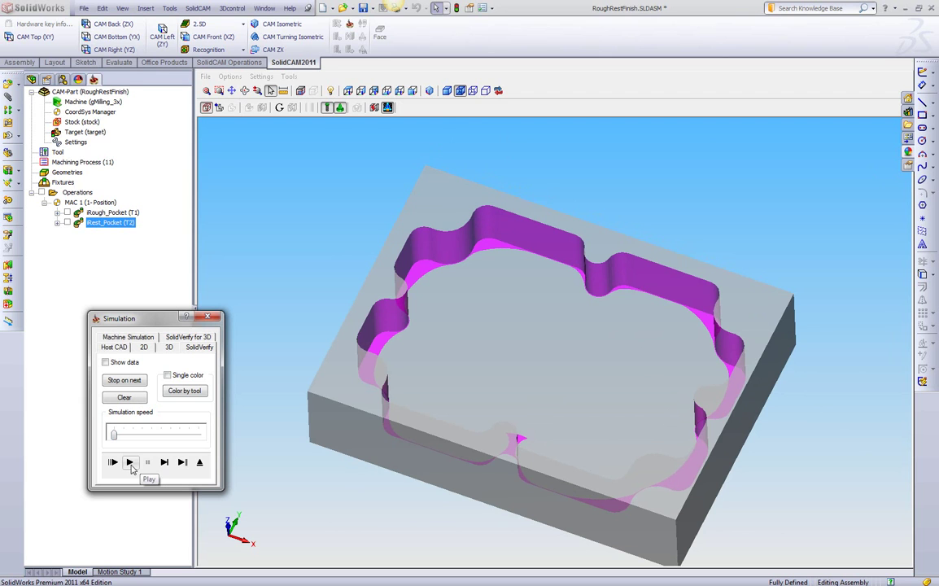
click(129, 462)
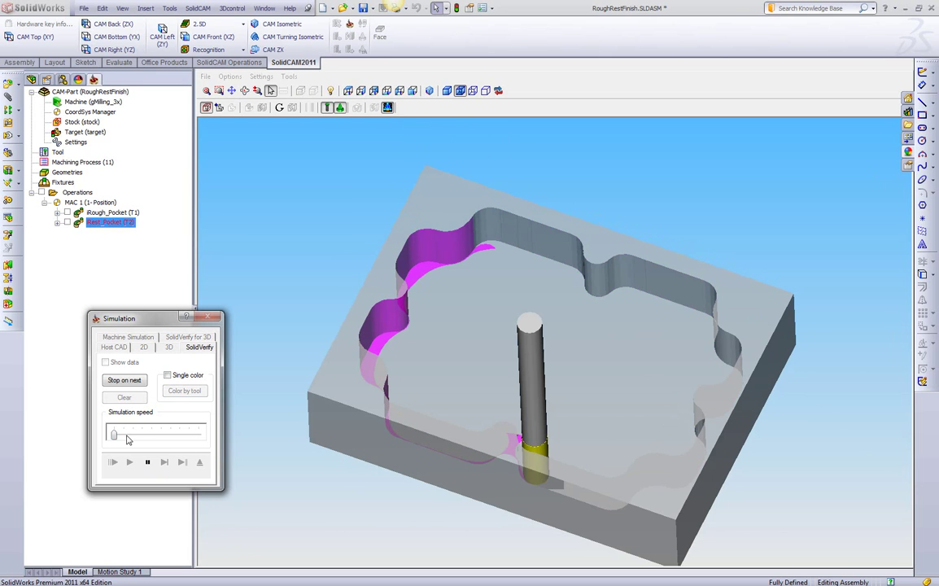
drag(126, 438, 161, 439)
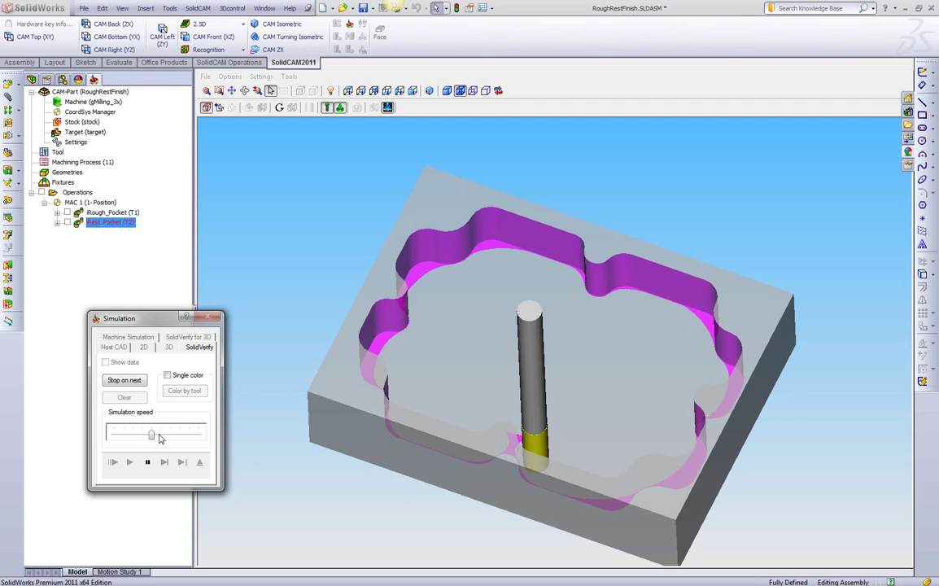
drag(160, 438, 179, 439)
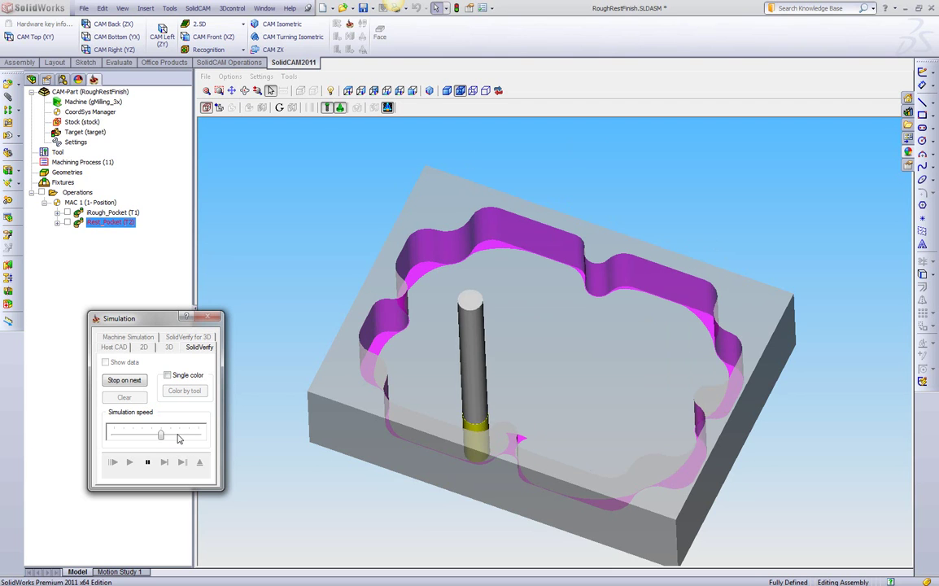
click(179, 439)
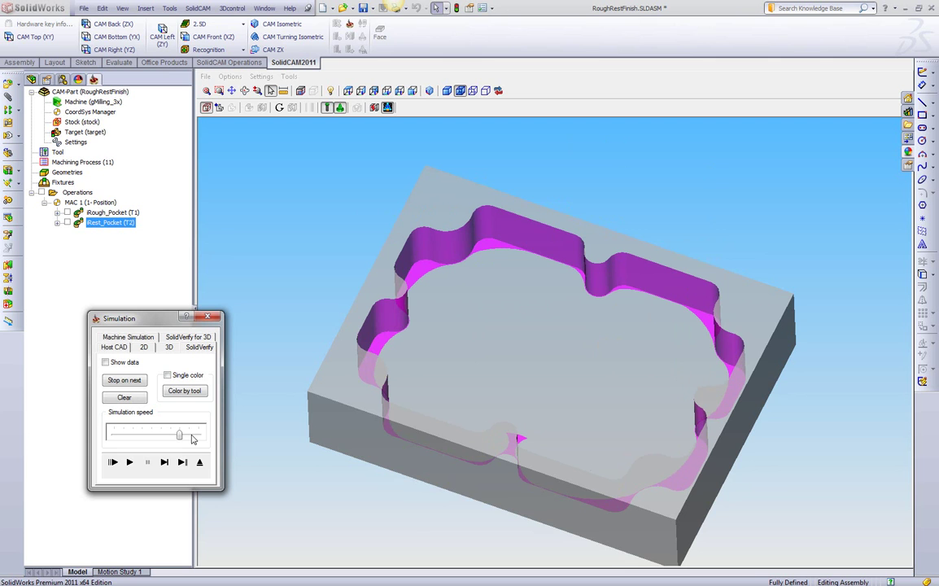
Step: Show the iRest_Pocket toolpath in Host CAD, then return to isometric and fit the part
click(114, 347)
click(129, 461)
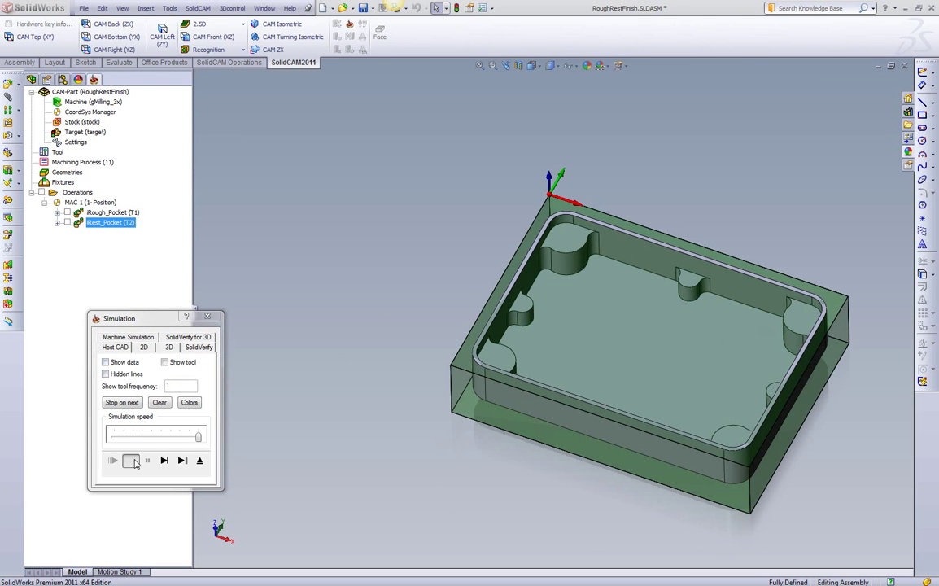
middle_drag(434, 488, 460, 467)
key(ctrl+7)
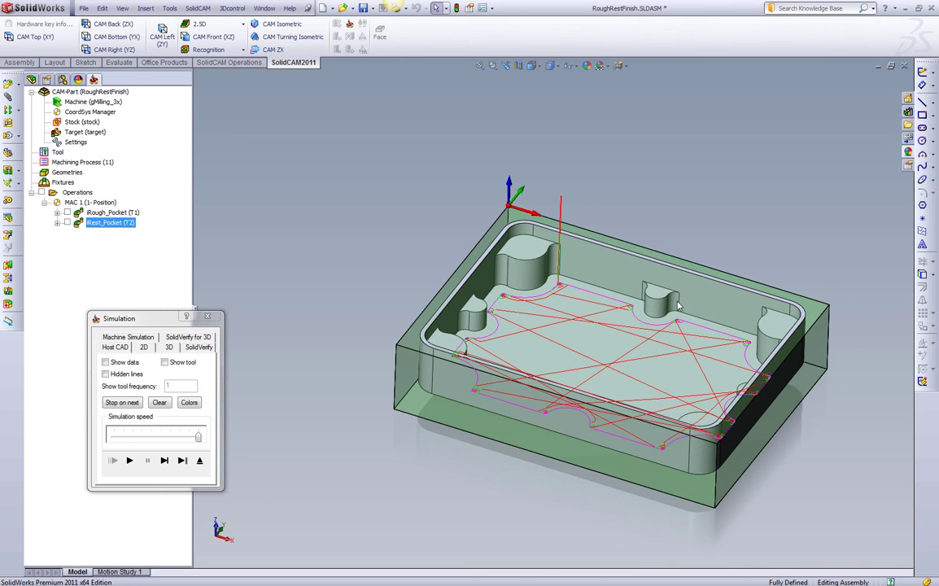
key(f)
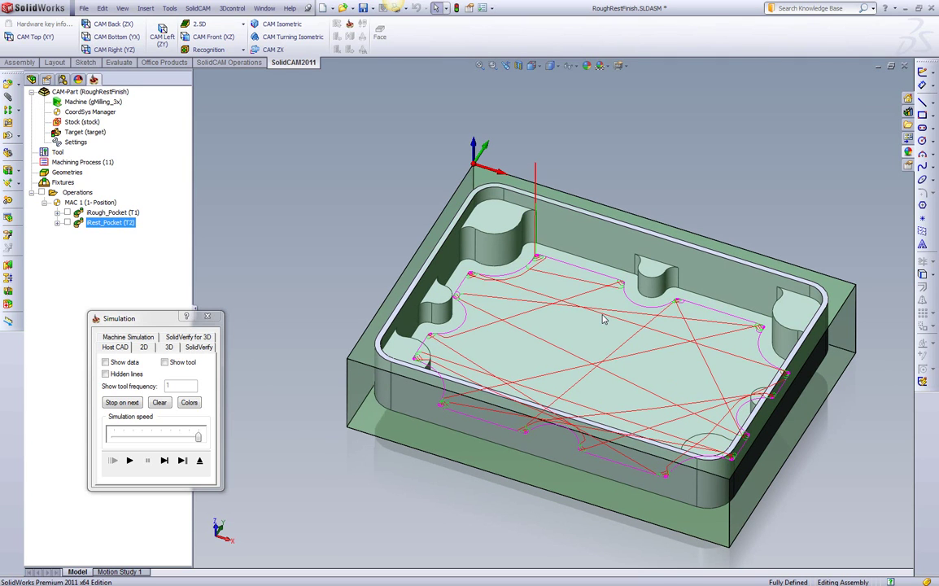
Step: Copy the rest operation into a new operation with iFinish finishing technology
click(200, 464)
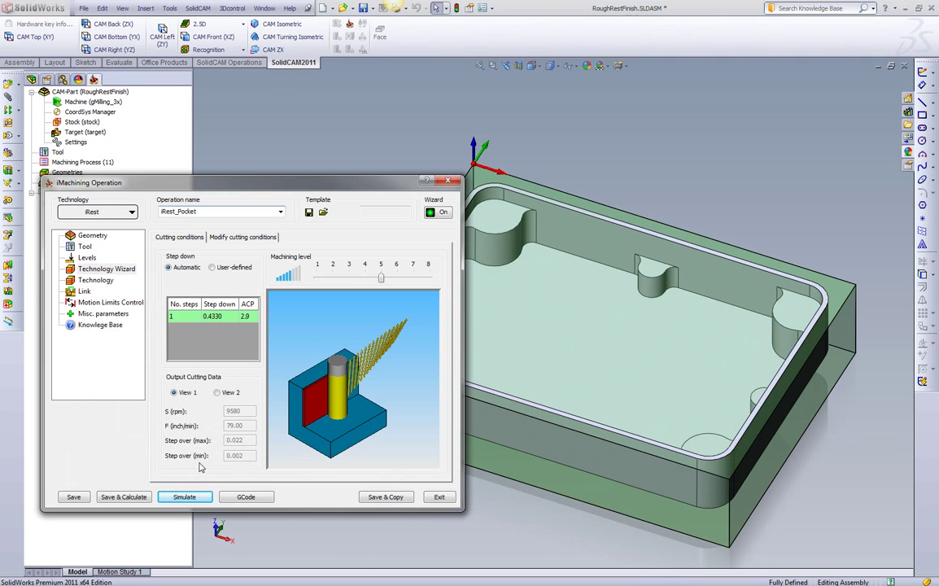
click(376, 498)
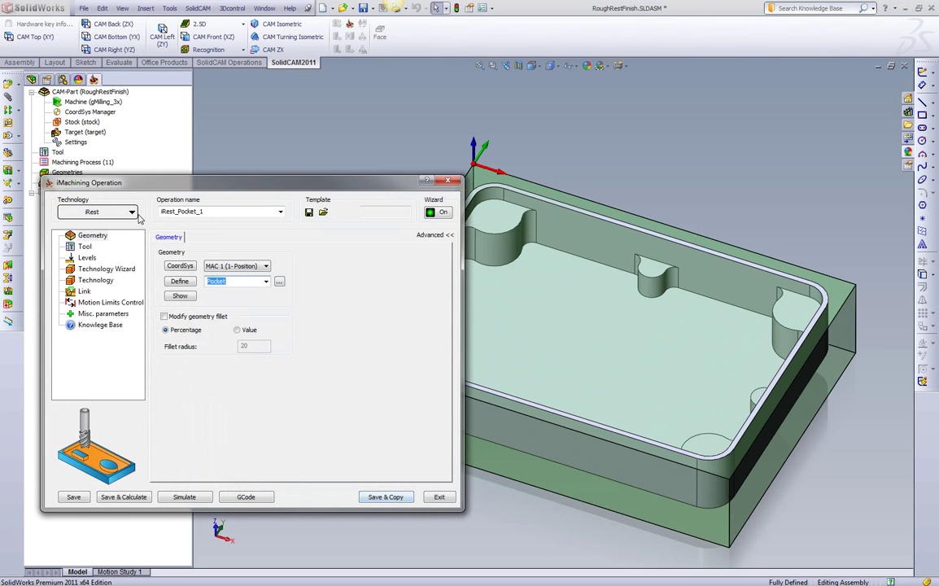
click(131, 213)
click(92, 250)
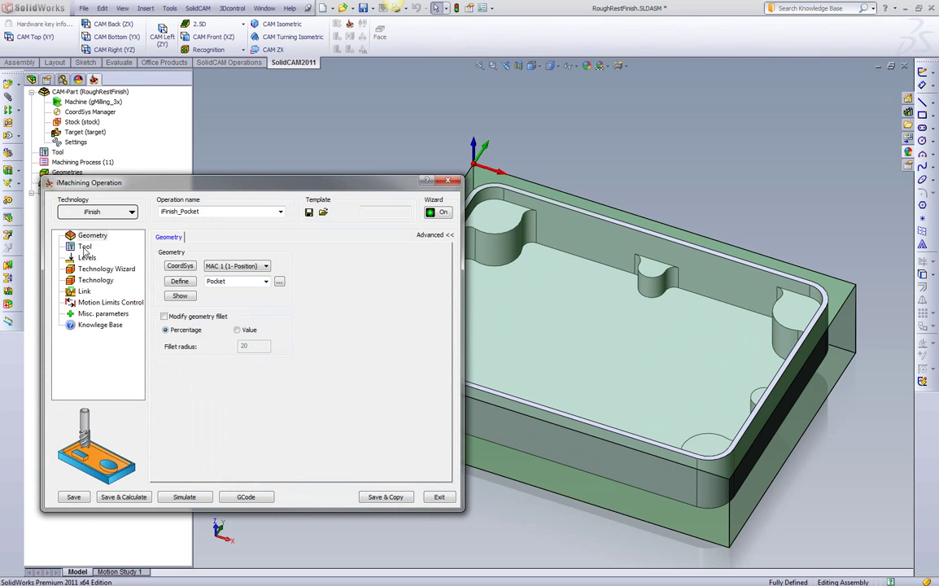
Step: Assign tool 3, the 0.125 cutter, accept the recalculation, and calculate the finish toolpath
click(84, 247)
click(233, 387)
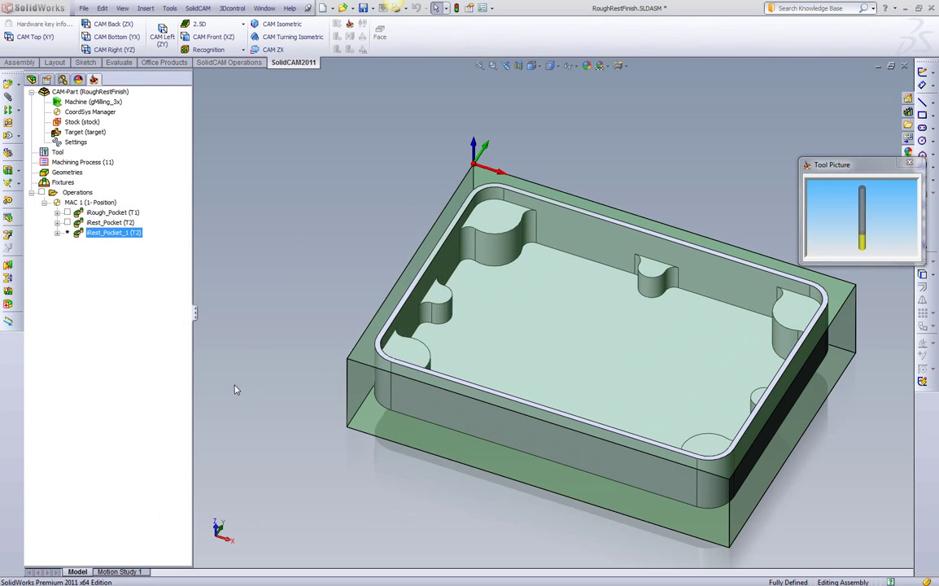
click(218, 245)
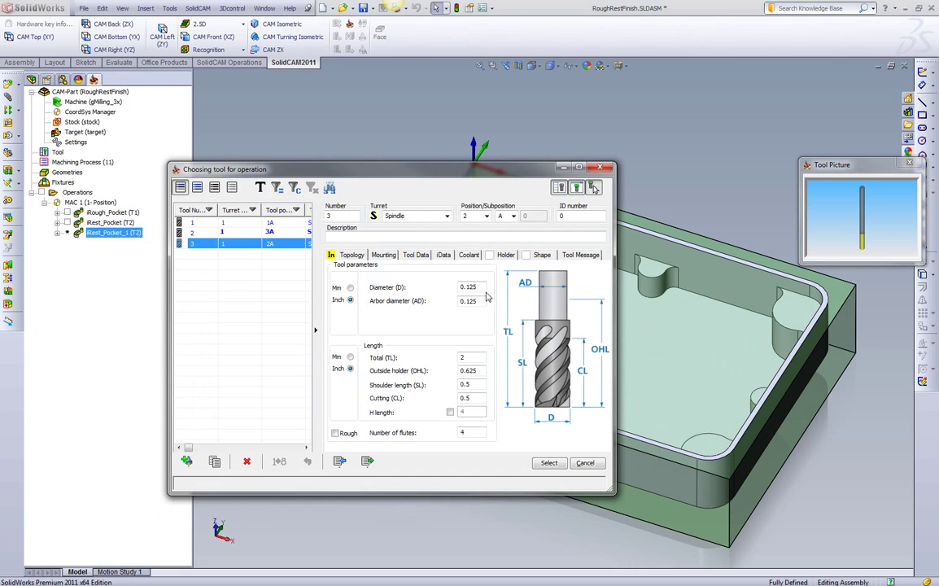
click(550, 464)
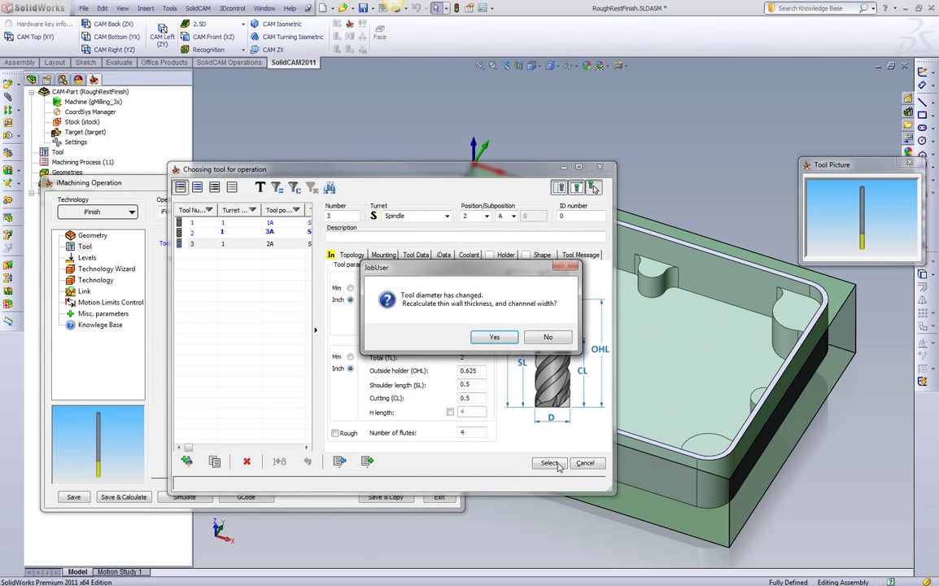
click(481, 339)
click(105, 270)
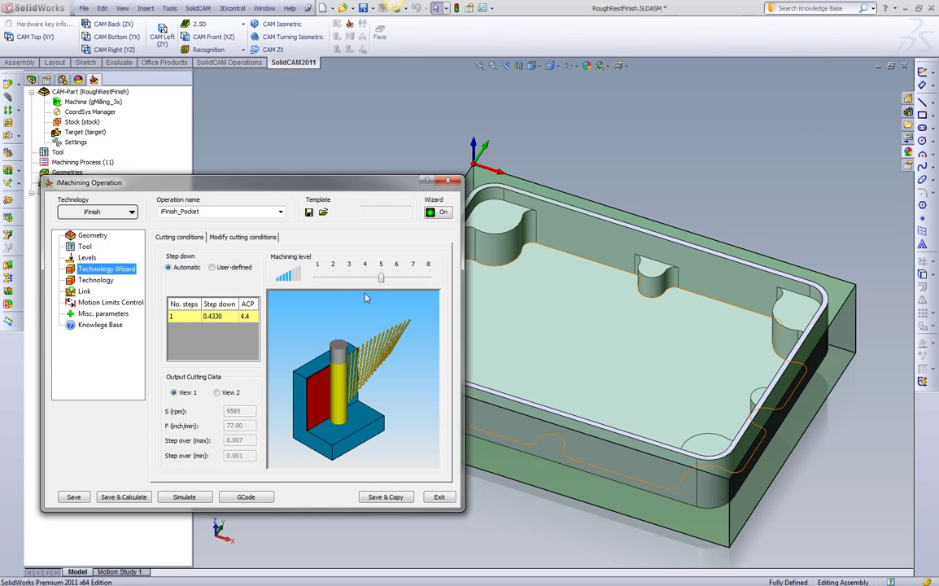
click(123, 497)
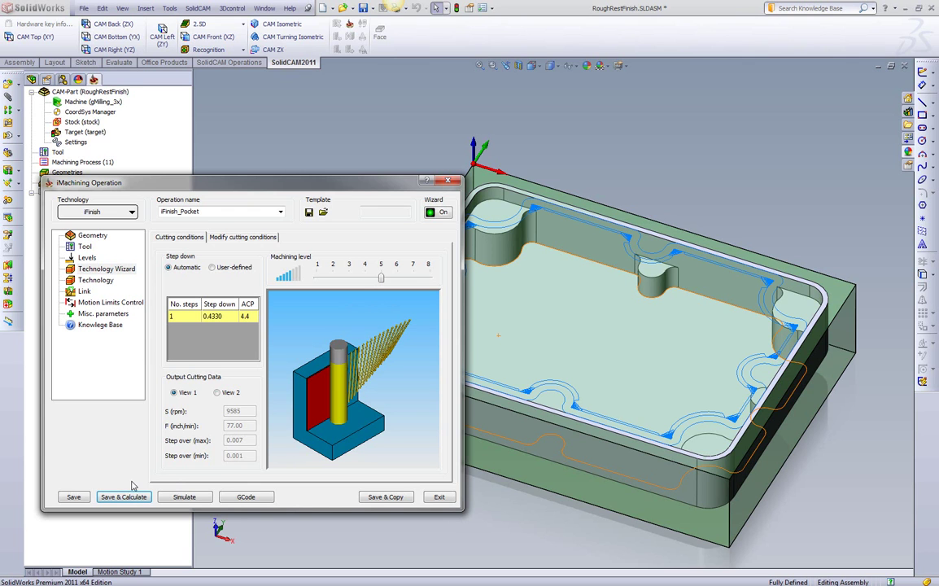
click(166, 497)
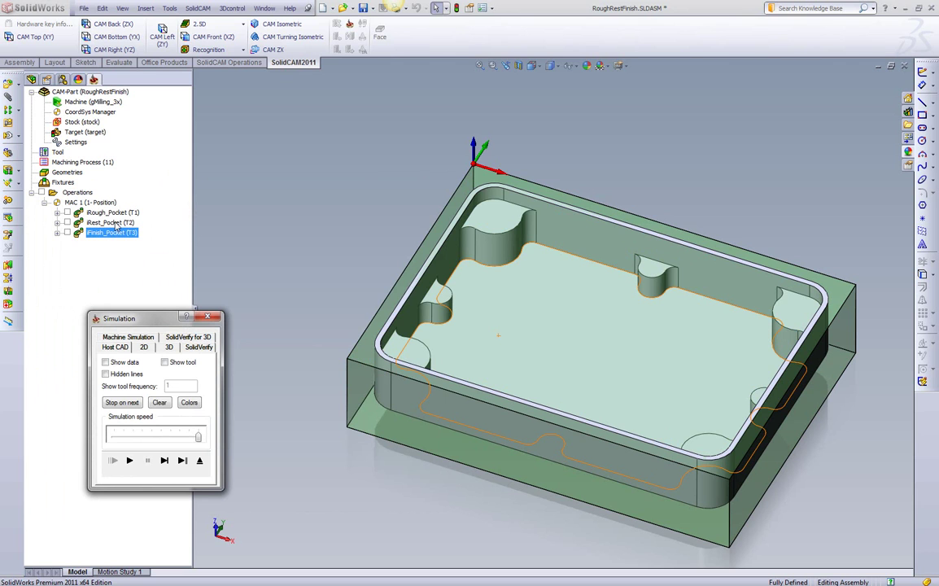
Step: Play the Finish_Pocket simulation from a top view with the stock shown as wireframe
click(191, 347)
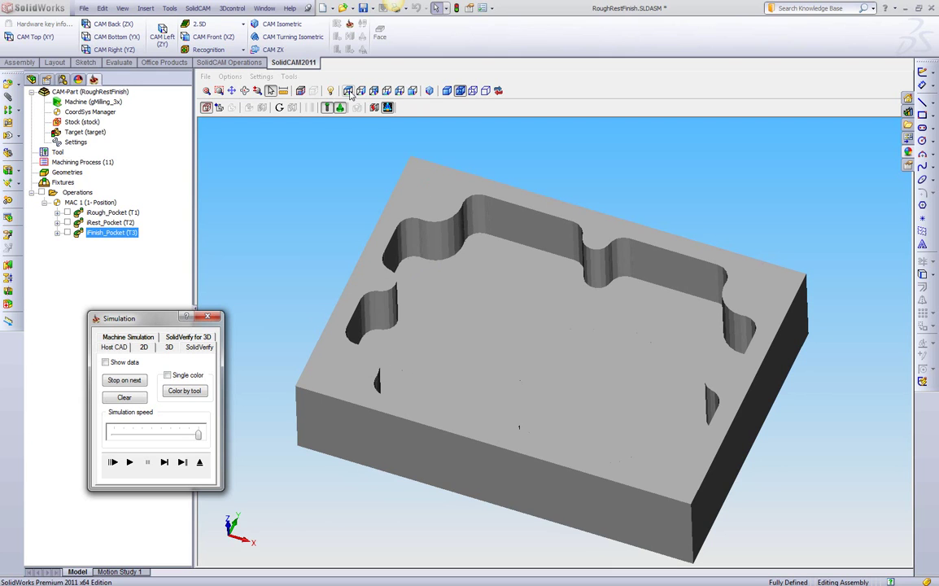
click(348, 90)
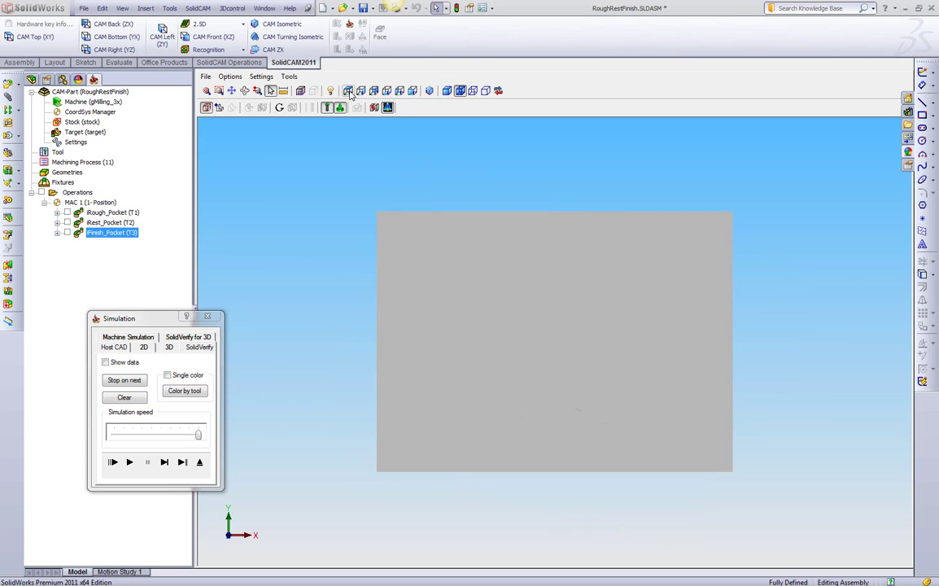
click(473, 90)
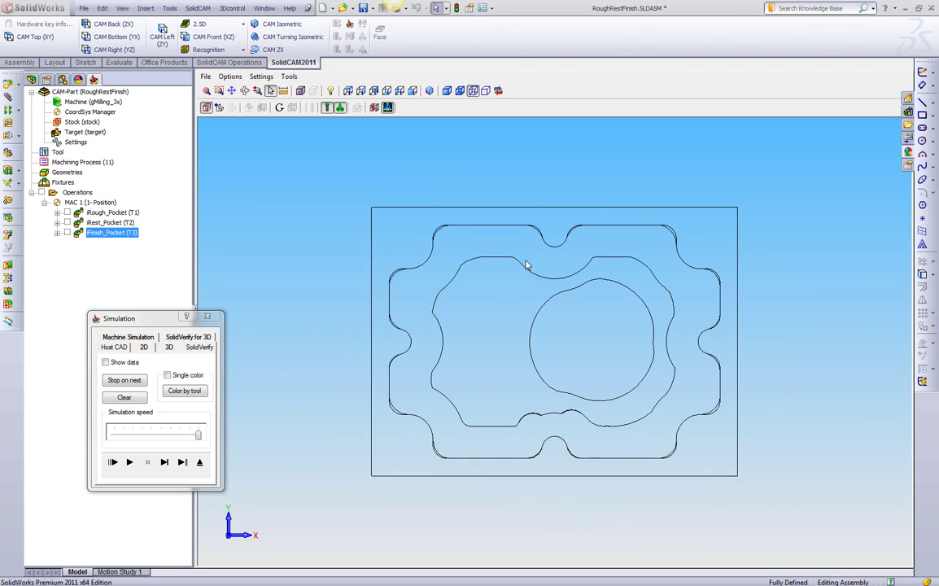
click(163, 462)
click(164, 462)
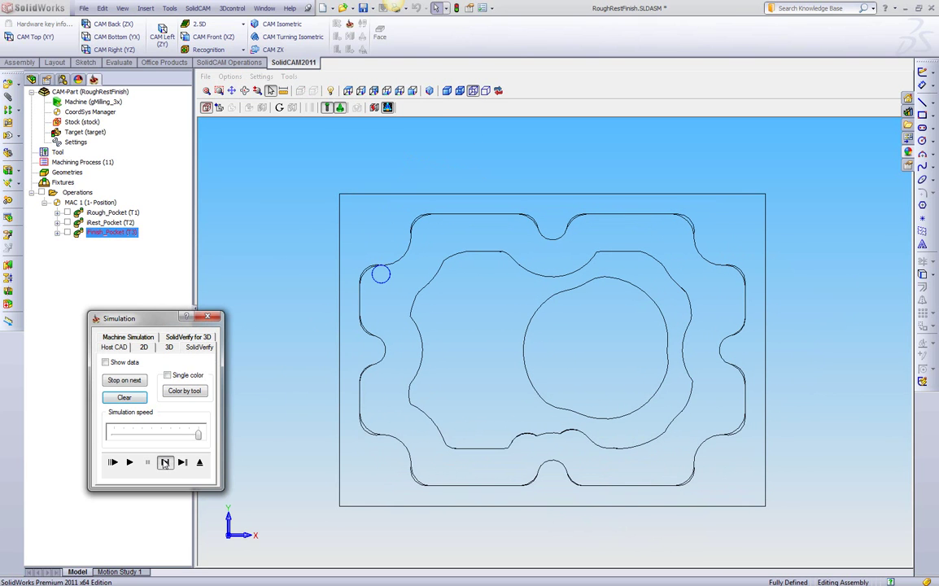
click(171, 442)
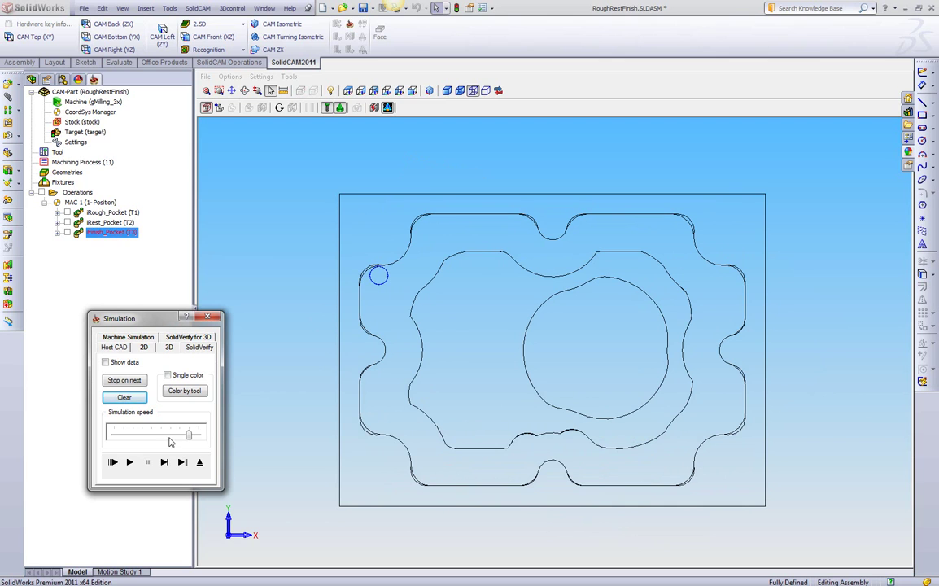
click(130, 462)
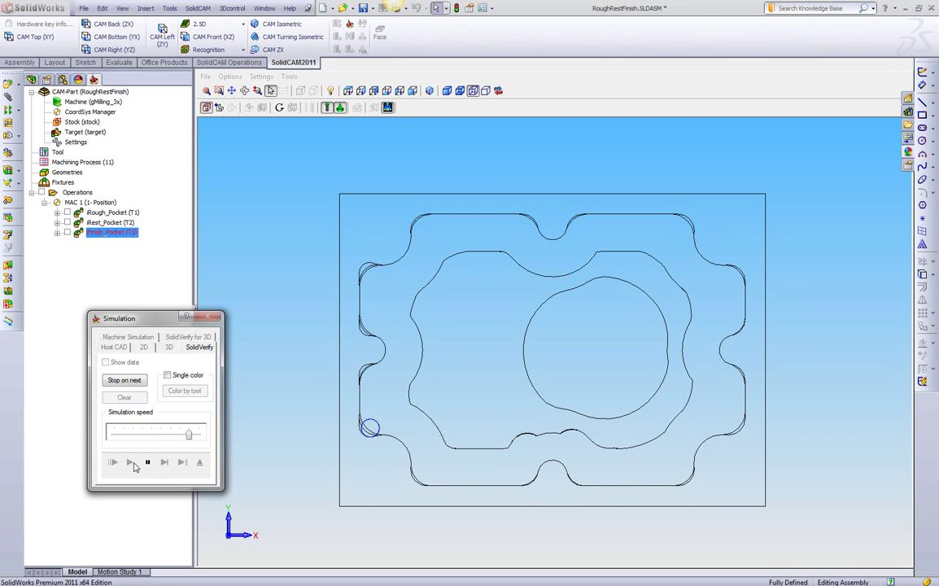
click(148, 462)
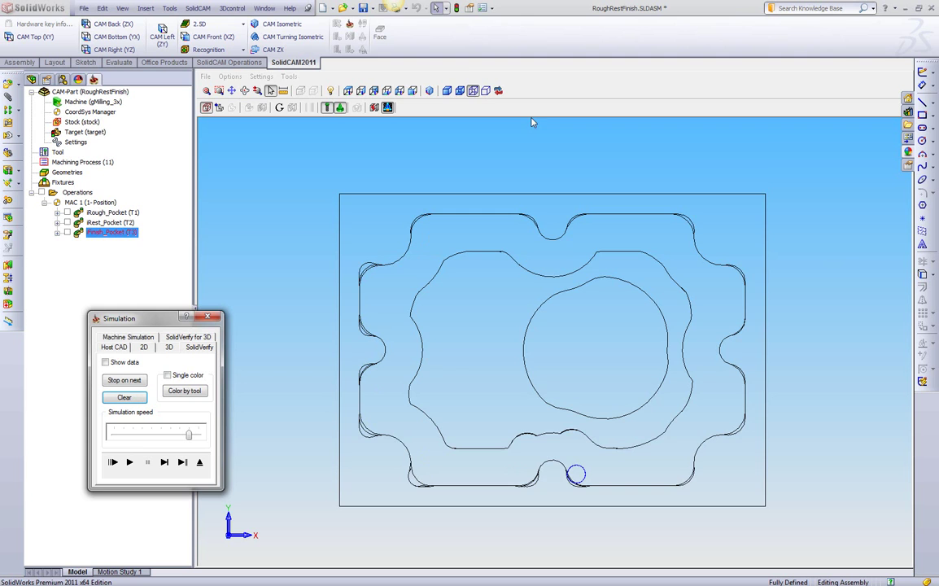
Step: Switch to solid stock display and run the finish simulation at a lower speed
click(400, 90)
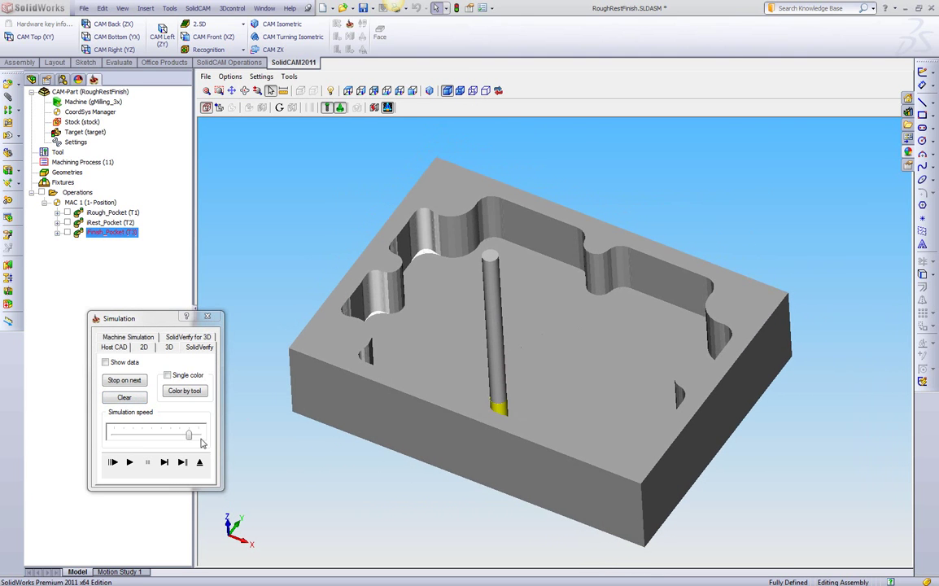
click(130, 462)
click(135, 434)
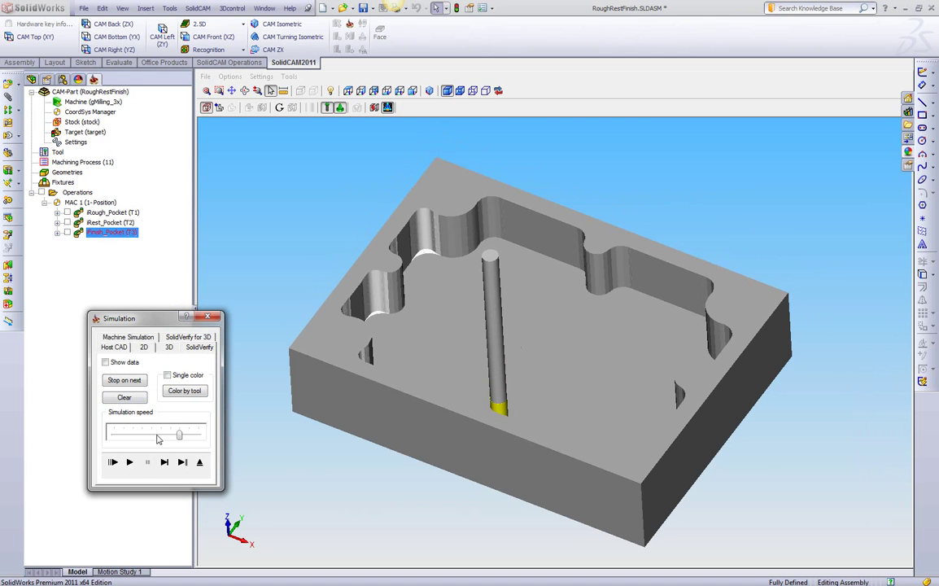
click(130, 462)
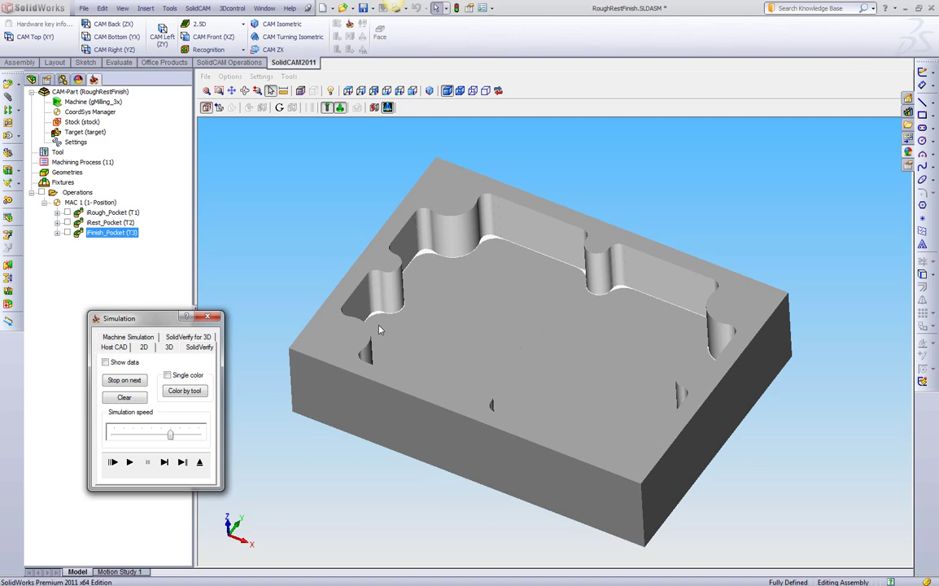
Step: Select the rough, rest and finish operations and run SolidVerify on all three together
shift+click(114, 213)
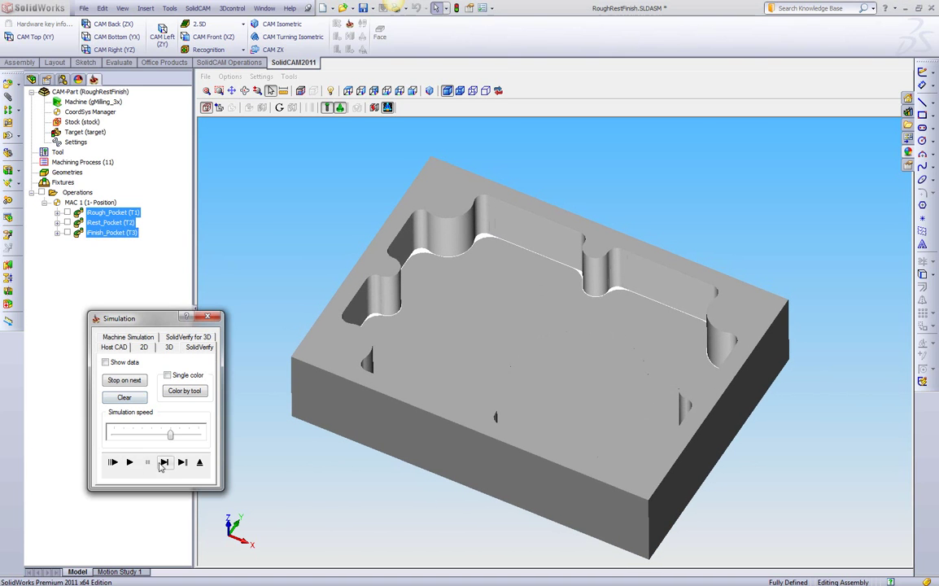
click(130, 462)
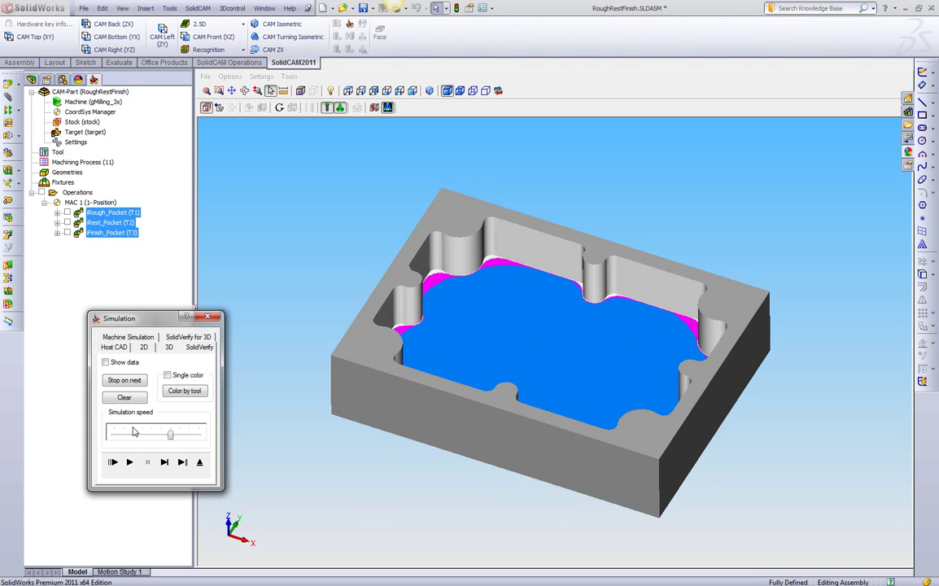
Step: Close the simulation and exit the finish operation's settings
click(200, 463)
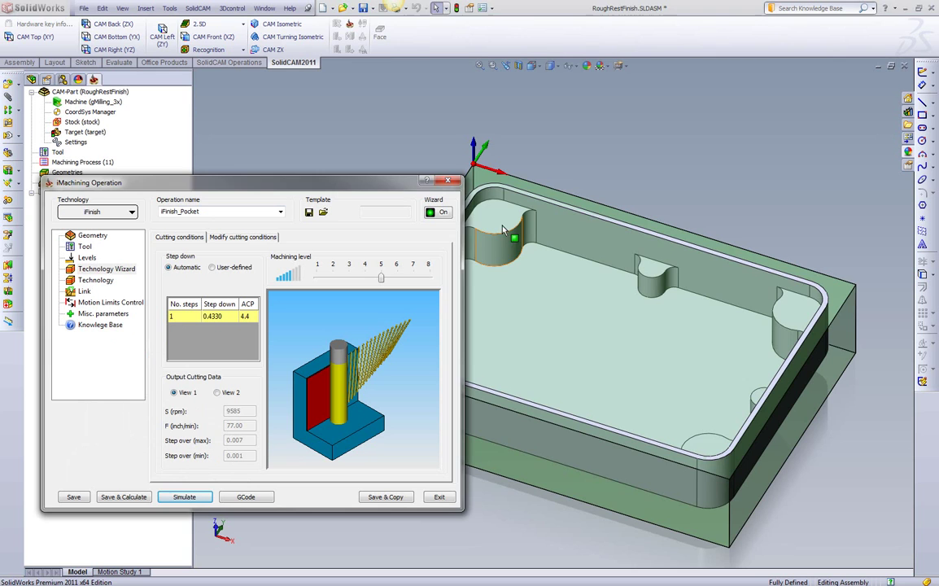
middle_drag(503, 230, 447, 181)
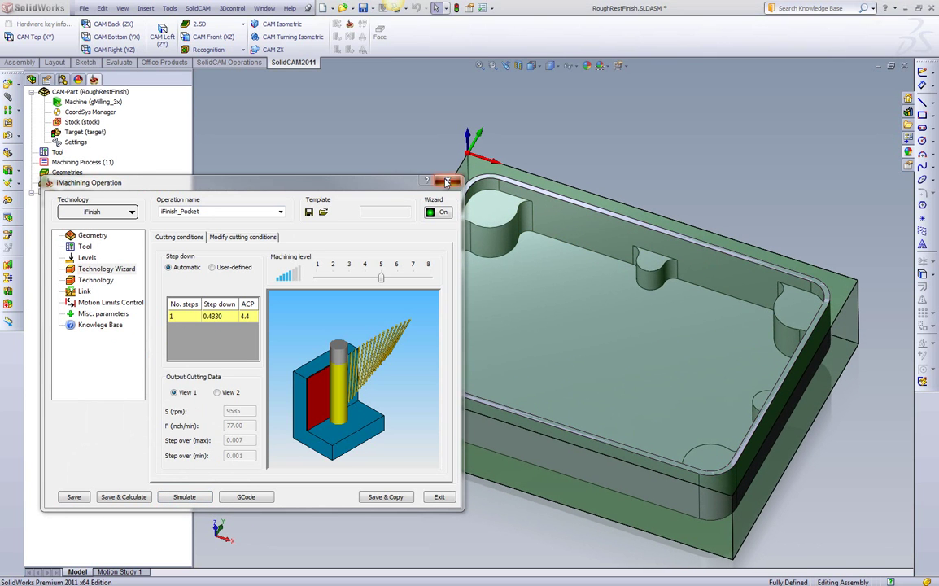
click(447, 182)
Step: Suppress iRest_Pocket, move it below iFinish_Pocket, and reopen iFinish_Pocket for editing
click(113, 223)
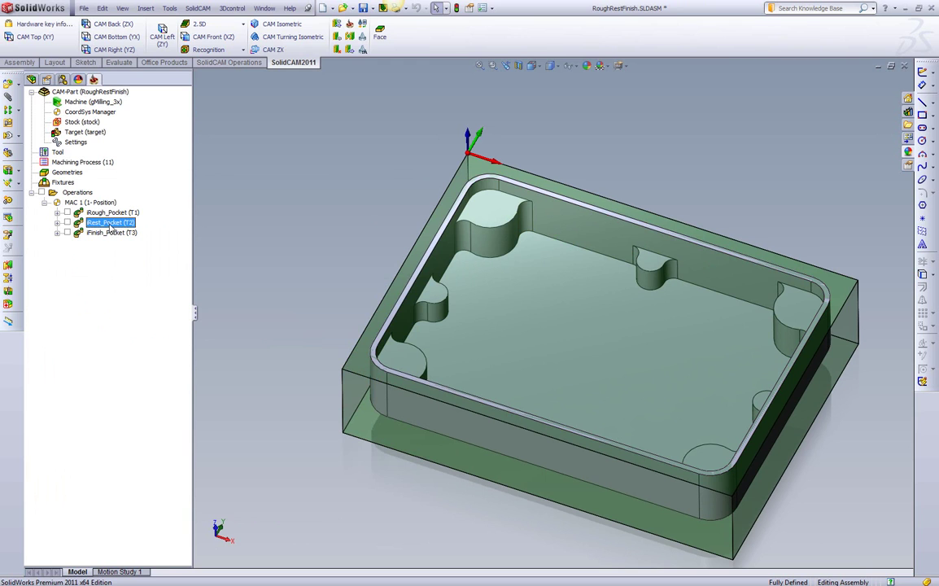
right_click(111, 225)
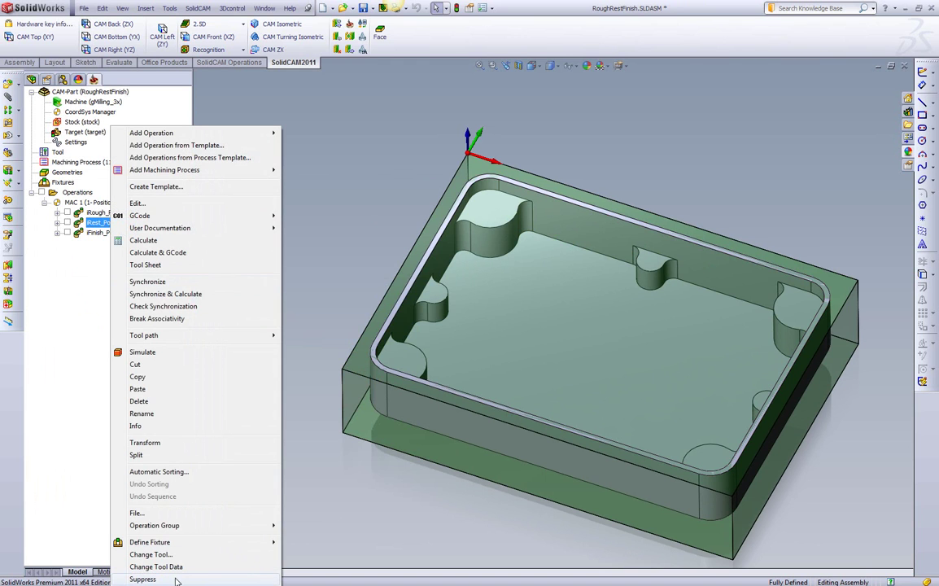
click(122, 522)
drag(94, 221, 104, 237)
click(108, 224)
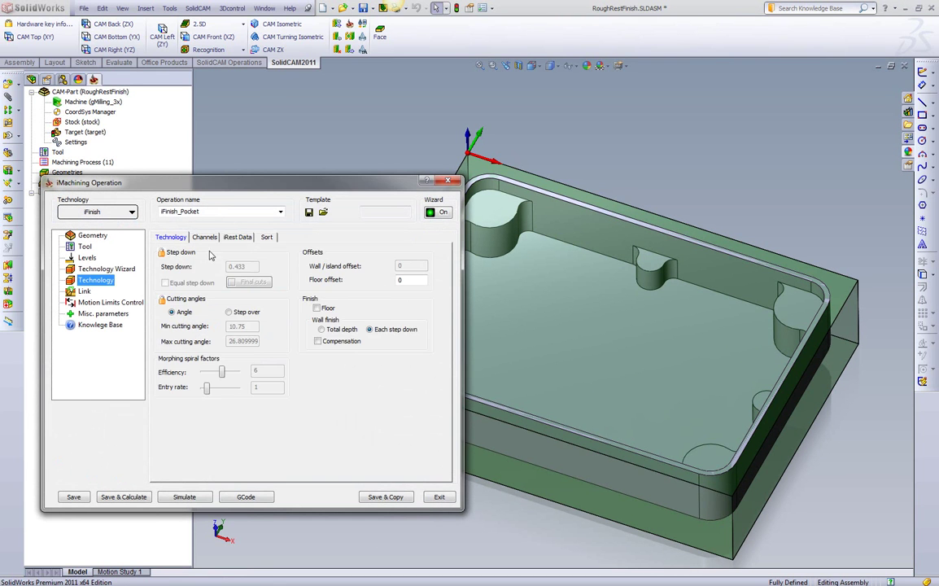
Step: Set iFinish_Pocket's rest parent operation to iRough_Pocket, recalculate, and dismiss the wall-offset error
click(237, 237)
click(292, 271)
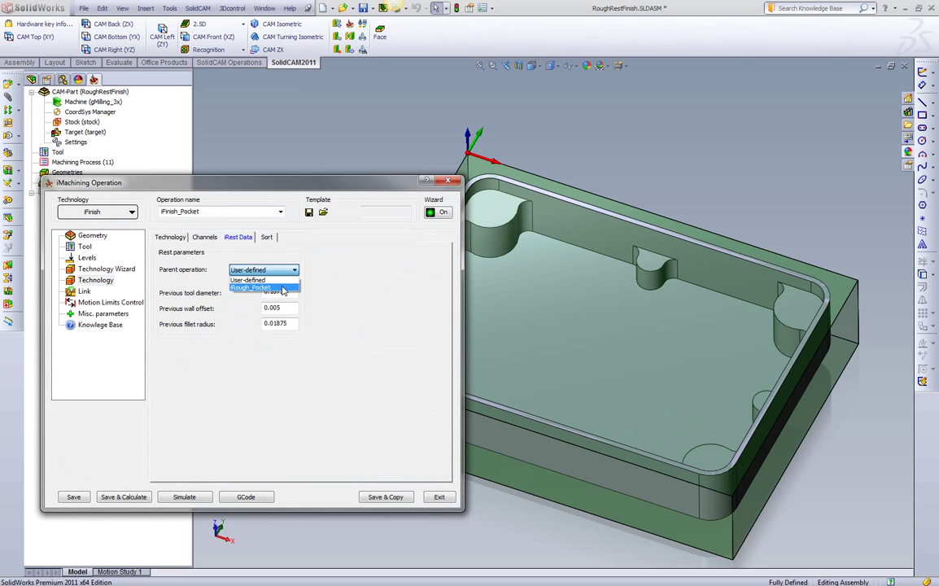
click(277, 288)
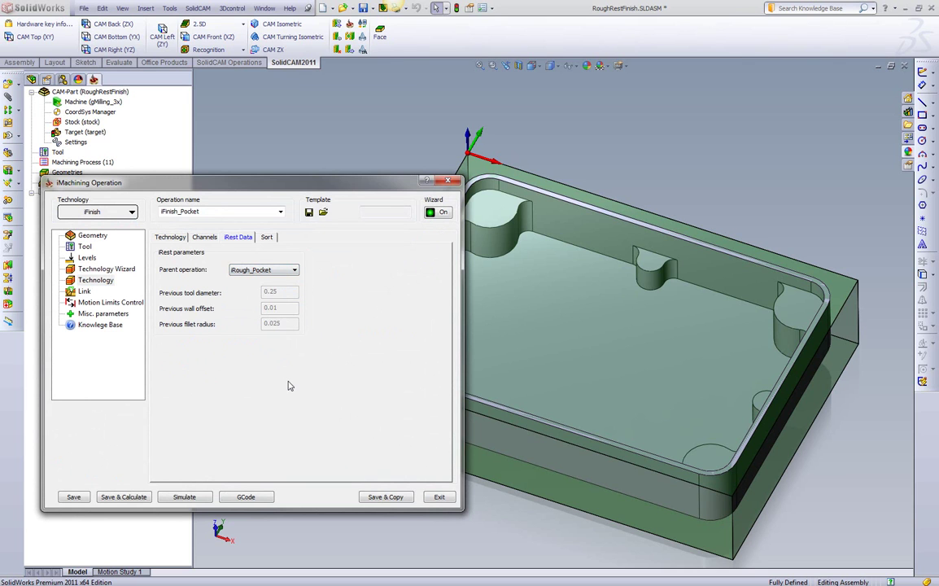
click(134, 497)
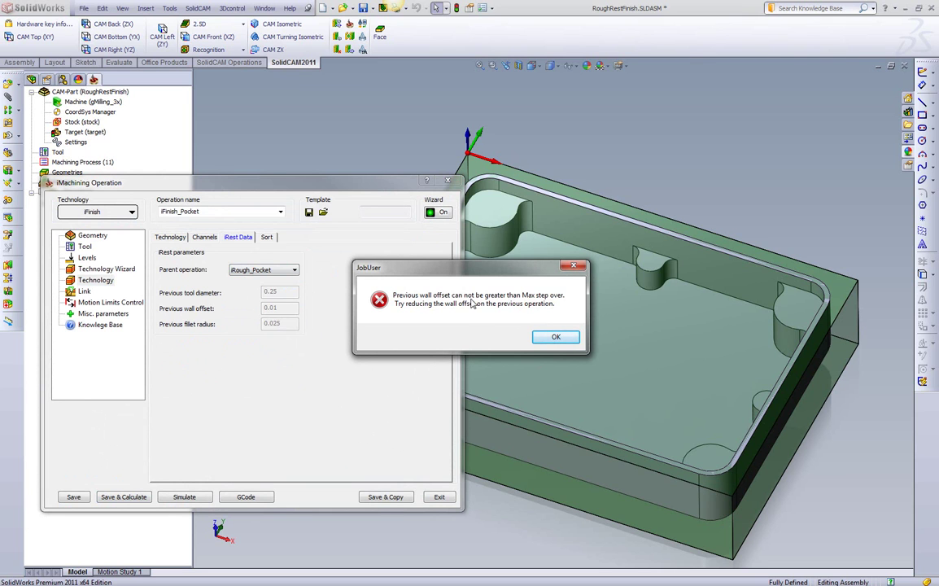
click(559, 337)
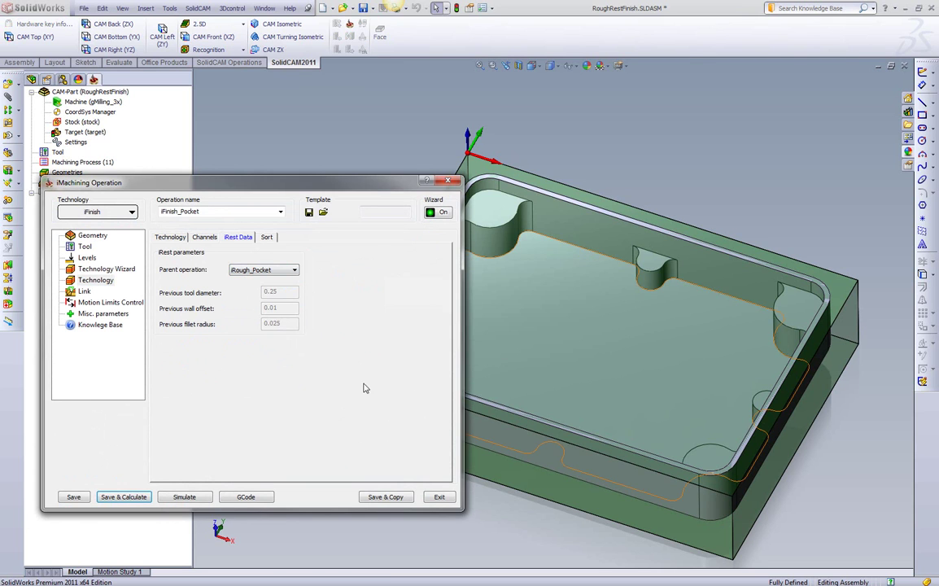
Step: Change iRough_Pocket's wall/island offset to 0.003, recalculate its toolpath, then reopen iFinish_Pocket
click(74, 497)
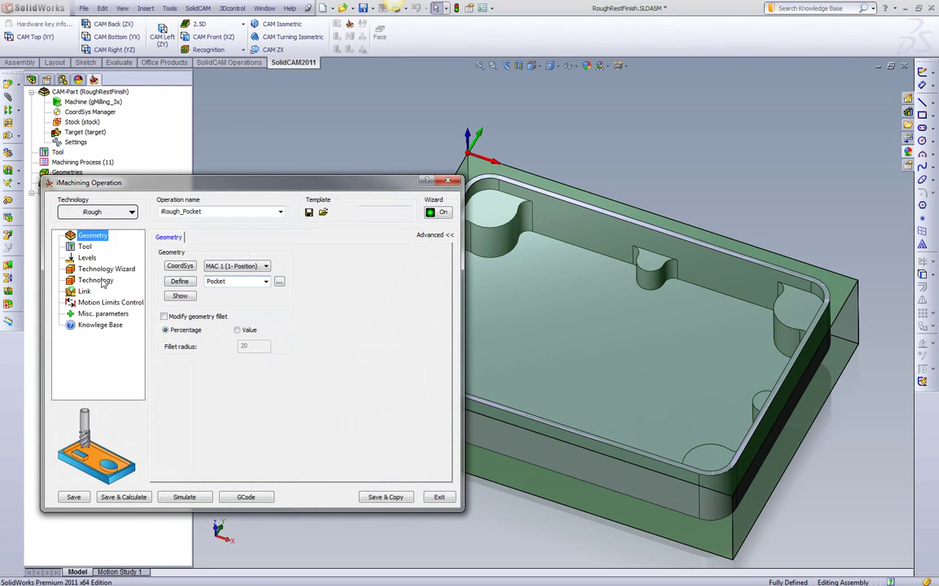
click(95, 280)
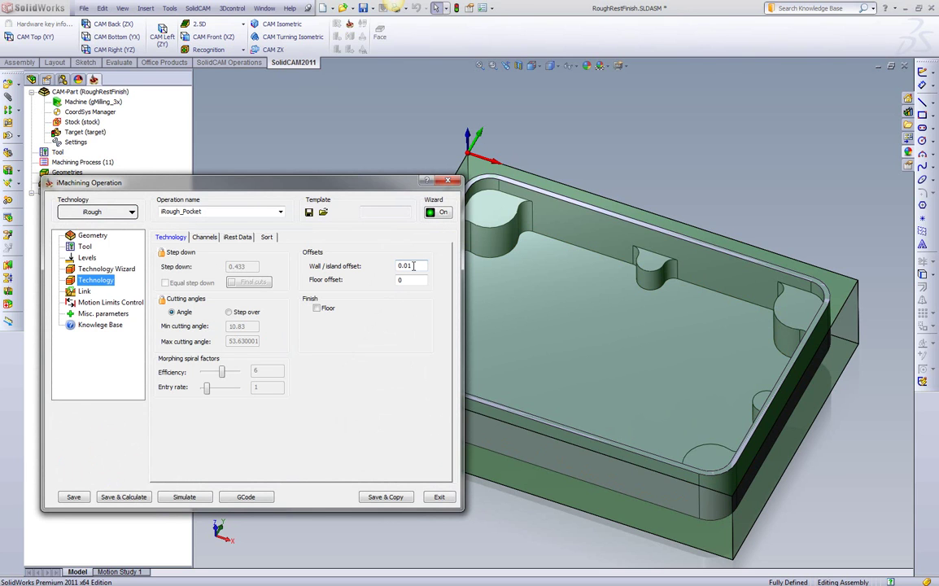
click(414, 267)
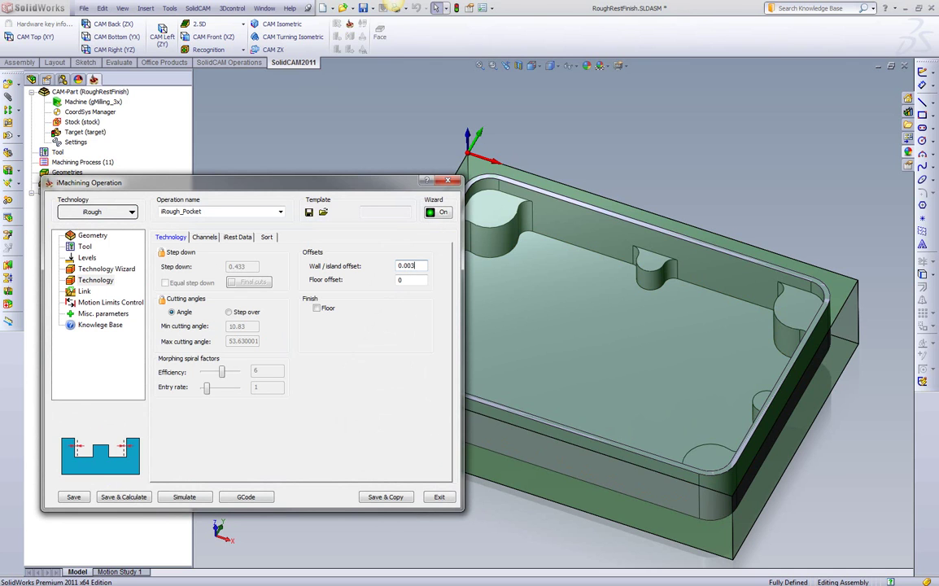
click(122, 497)
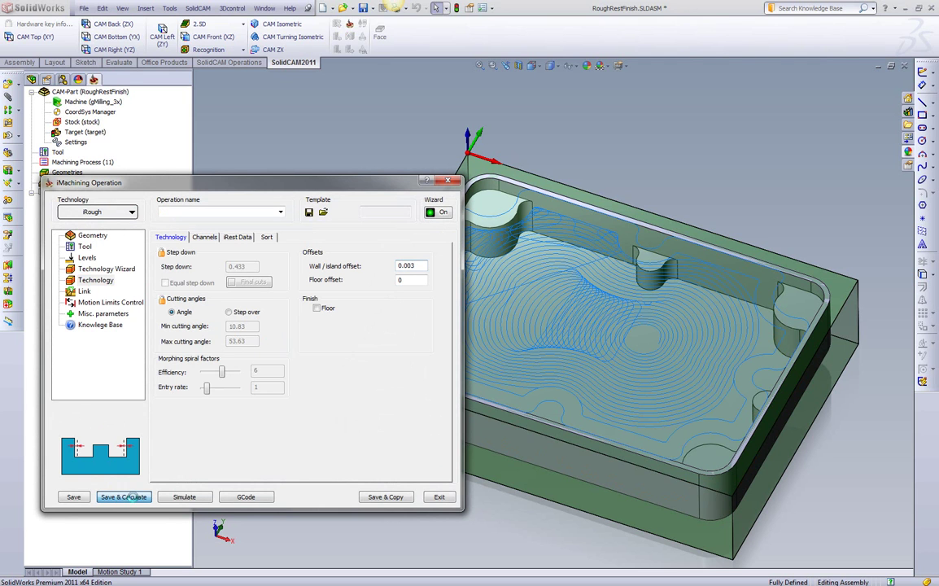
click(440, 497)
click(114, 222)
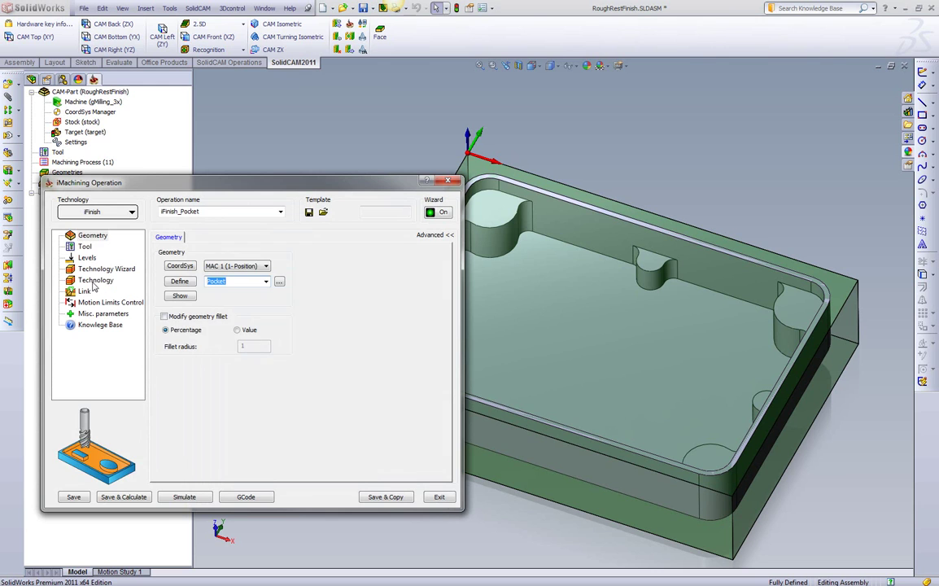
Step: Reassign iRough_Pocket as iFinish_Pocket's parent, recalculate the finish toolpath, and launch simulation
click(96, 281)
click(238, 237)
click(263, 270)
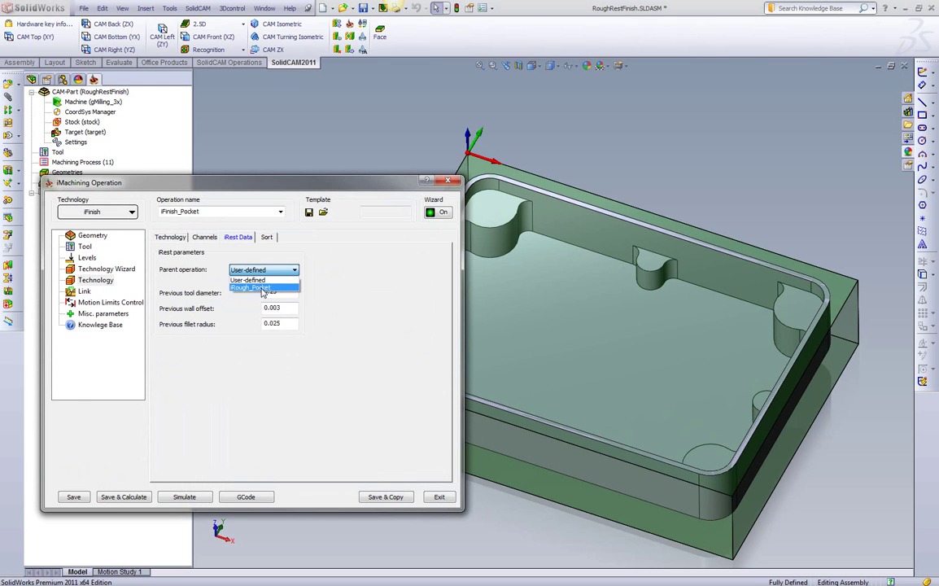
click(261, 288)
click(124, 497)
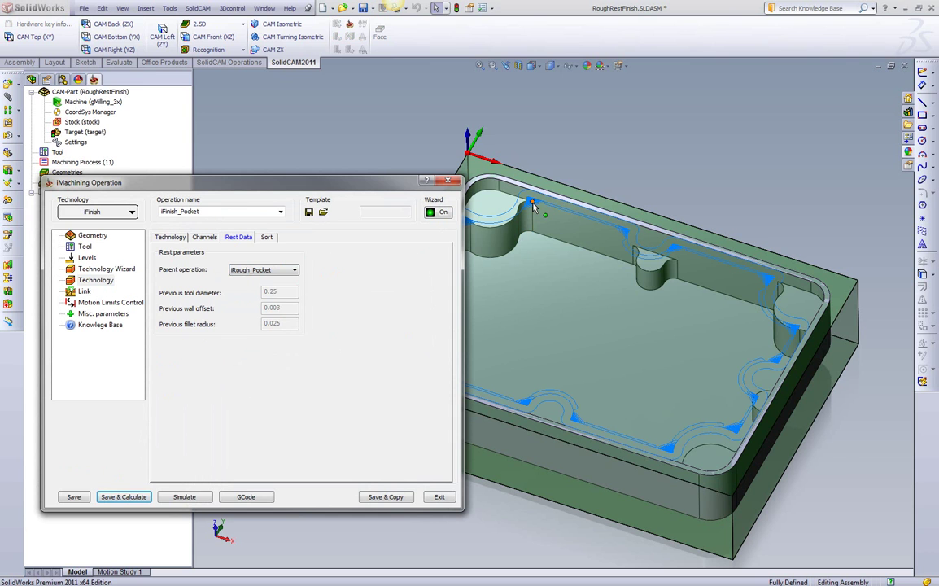
click(192, 501)
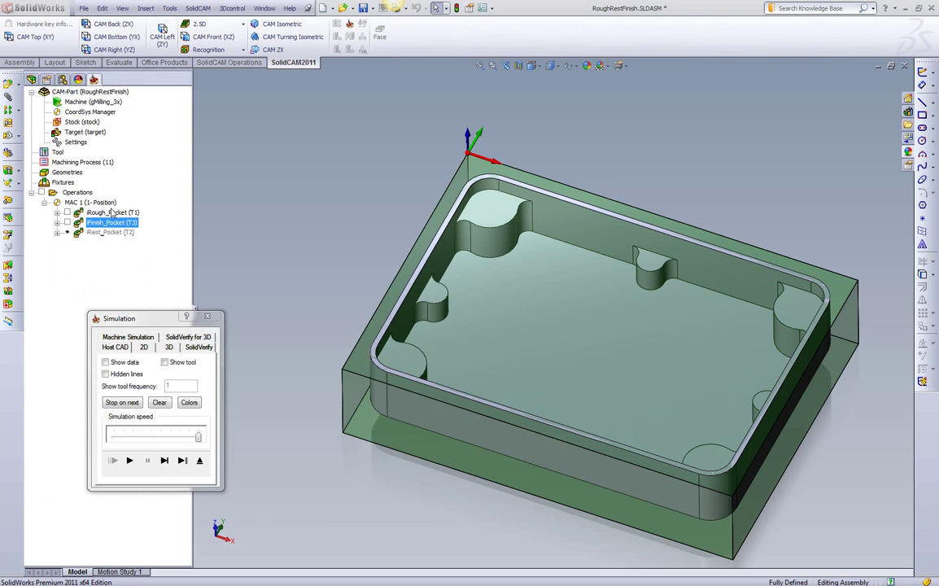
Step: Run a slowed SolidVerify simulation of iRough_Pocket and iFinish_Pocket together
ctrl+click(113, 213)
click(198, 349)
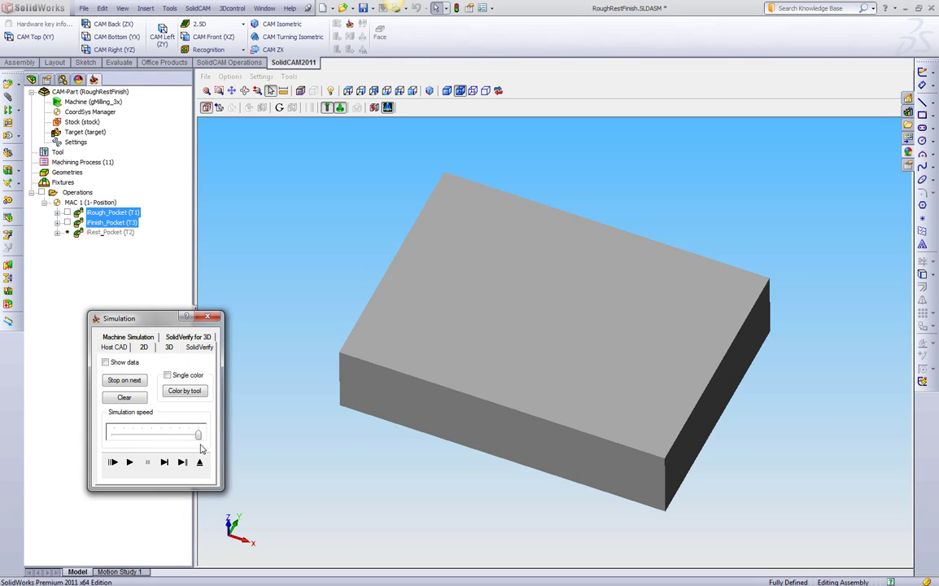
drag(198, 435, 179, 435)
click(129, 462)
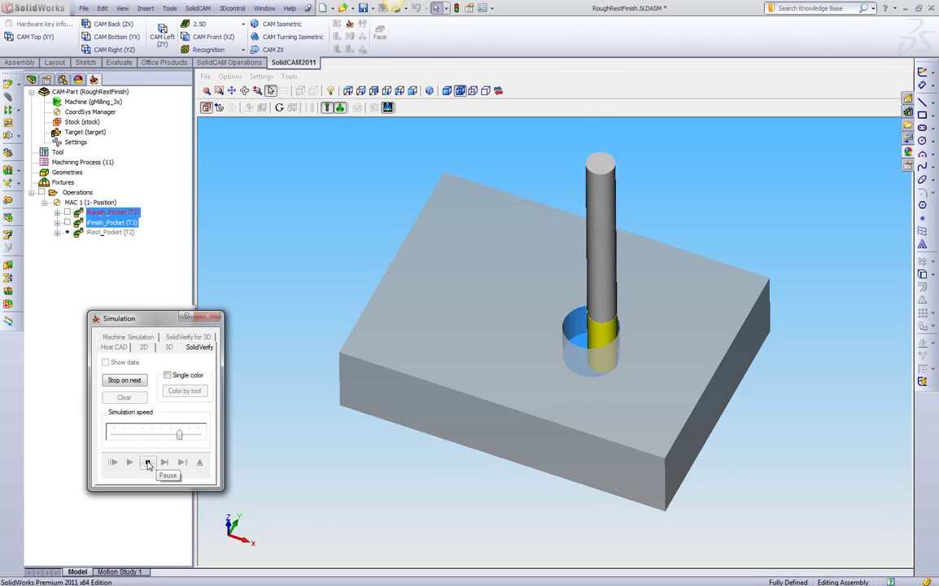